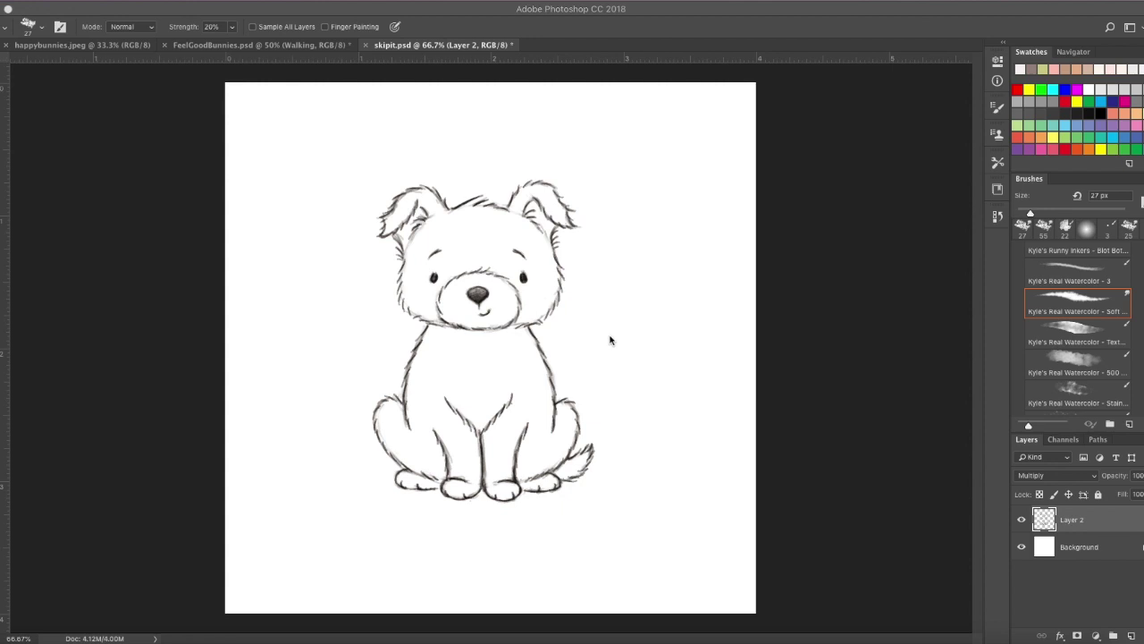
# Add a new layer, move it beneath Layer 2 and name it 'color'.
pyautogui.click(488, 14)
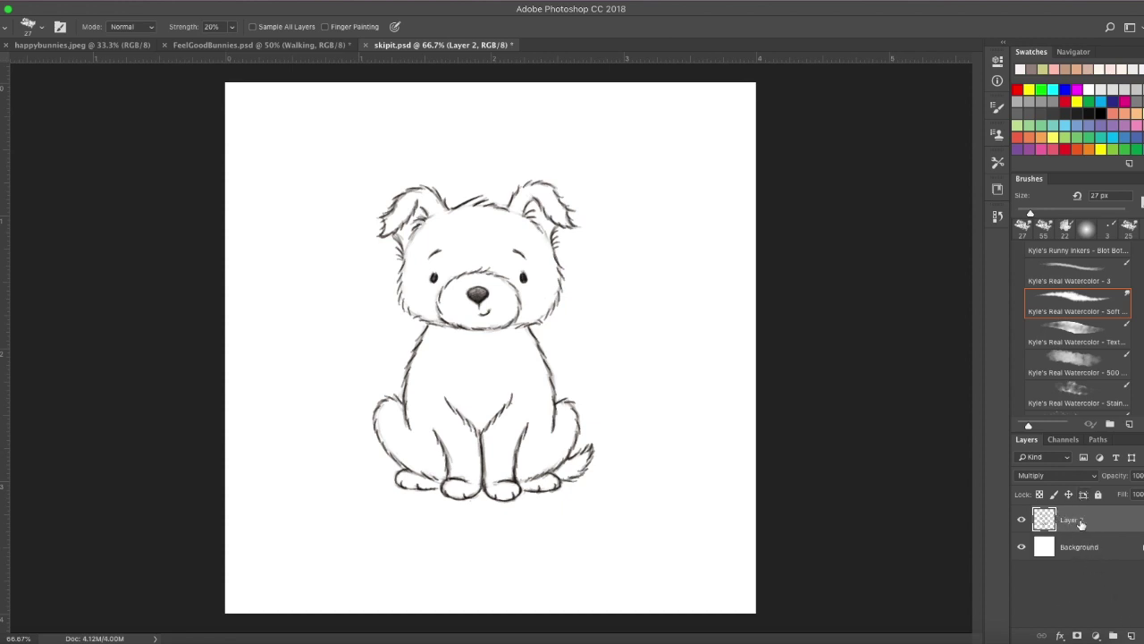
pyautogui.hotkey('ctrl', 'shift', 'alt', 'n')
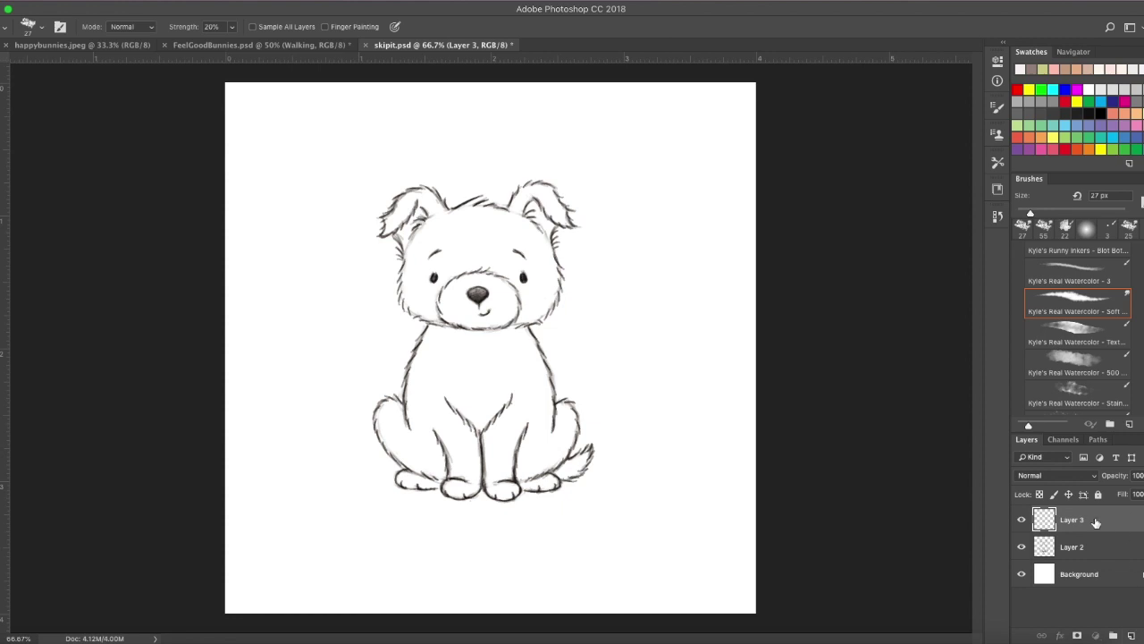
pyautogui.moveTo(1096, 522); pyautogui.dragTo(1071, 553)
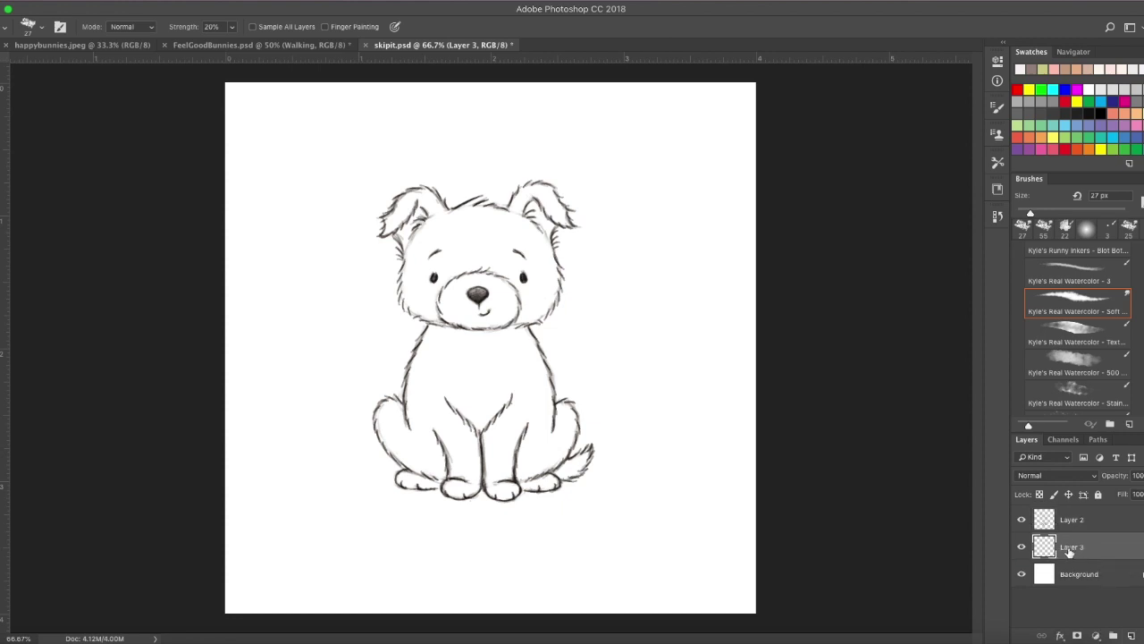
pyautogui.doubleClick(1071, 548)
pyautogui.write('color')
pyautogui.press('Return')
# Set the foreground colour to a pale cream-peach (fdf3e7).
pyautogui.click(2, 422)
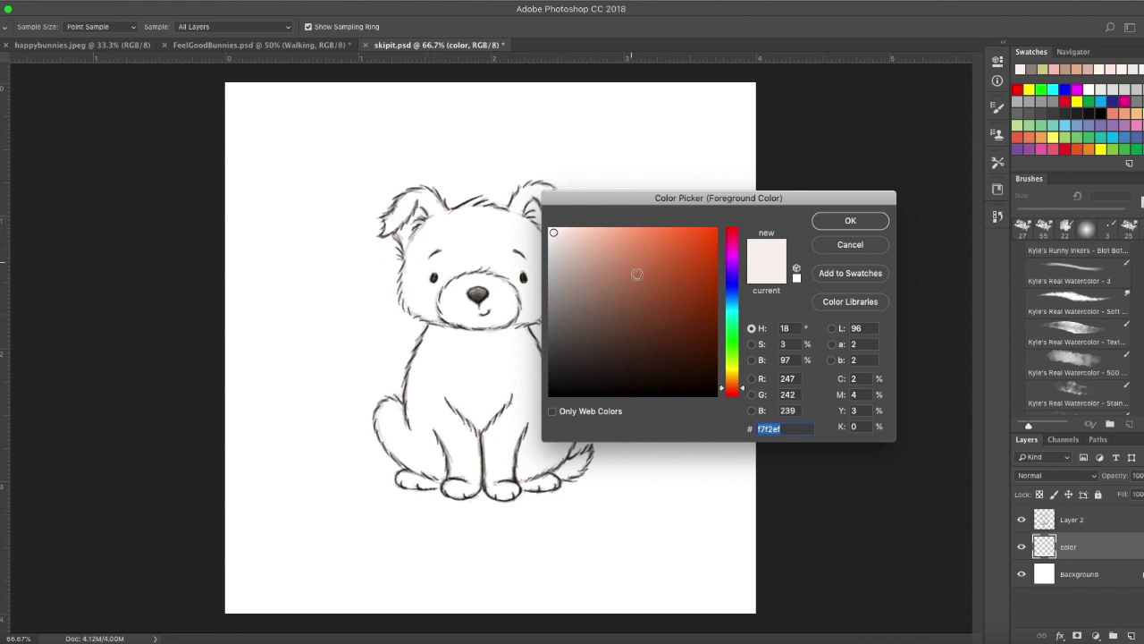
pyautogui.moveTo(737, 394); pyautogui.dragTo(736, 384)
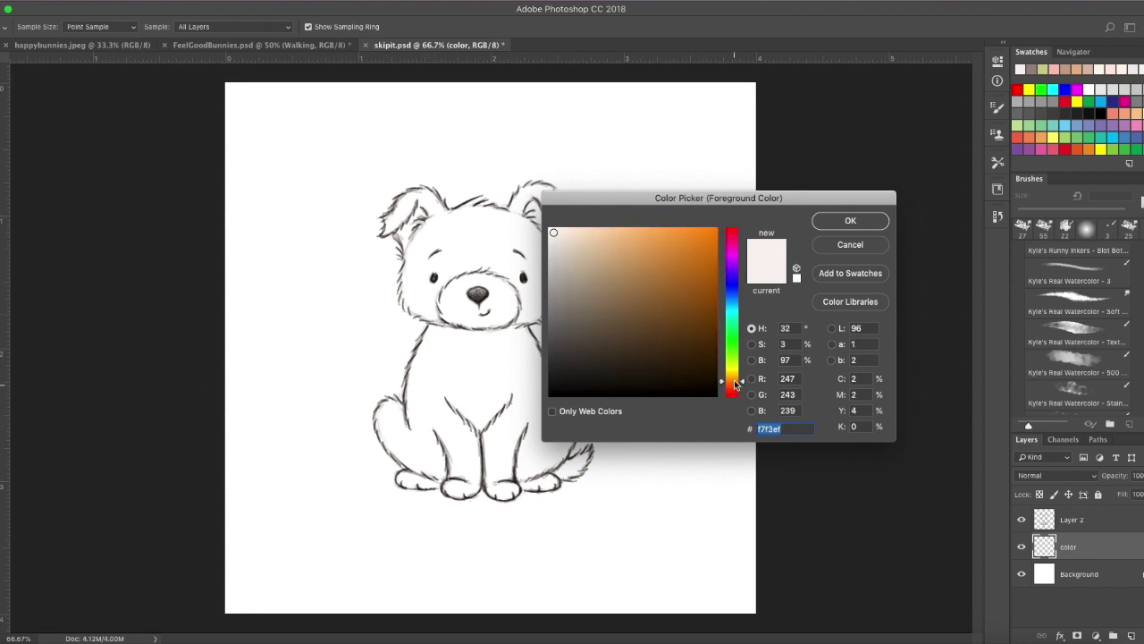
pyautogui.moveTo(554, 233); pyautogui.dragTo(563, 228)
pyautogui.click(850, 221)
# With a 59 px watercolour brush, wash the cheek, chest and haunch in cream-peach.
pyautogui.press('b')
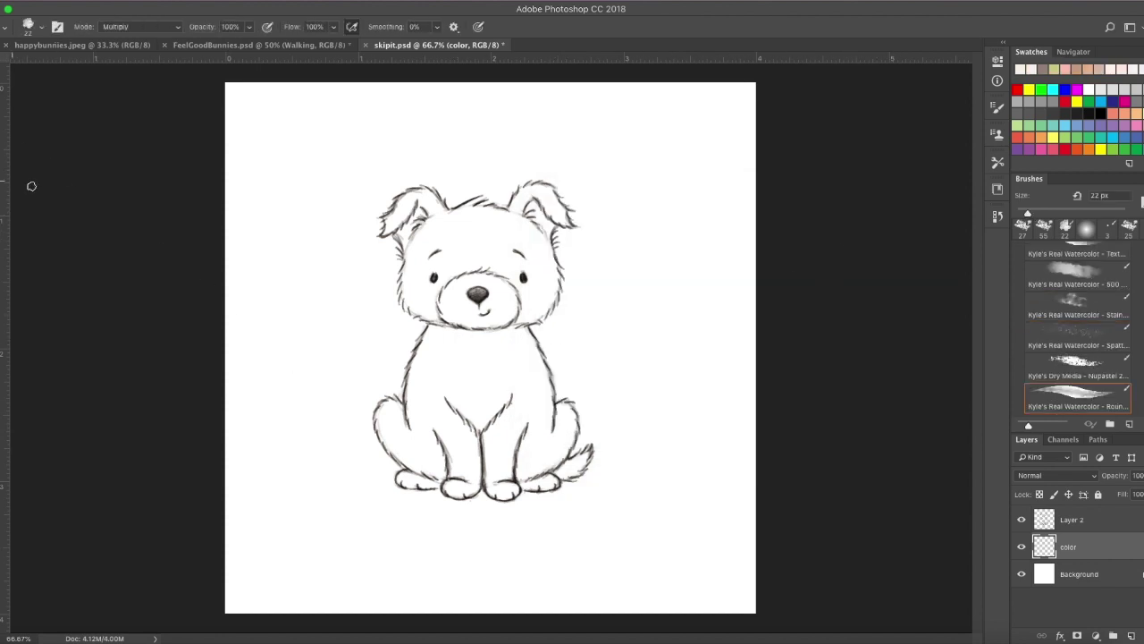
pyautogui.click(42, 30)
pyautogui.click(72, 70)
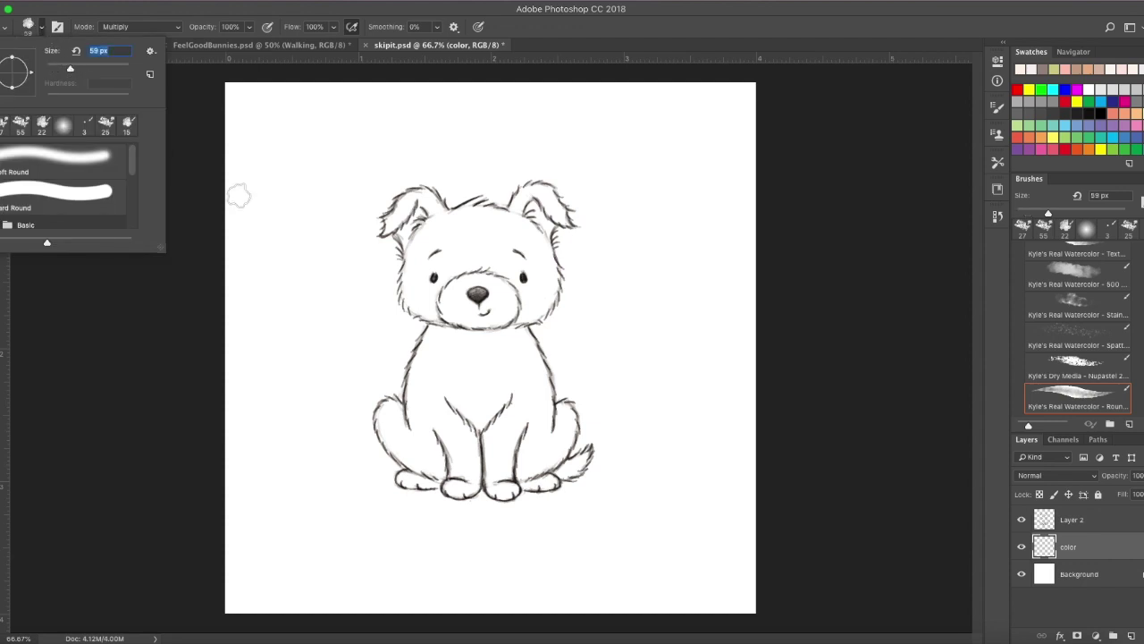
pyautogui.click(240, 40)
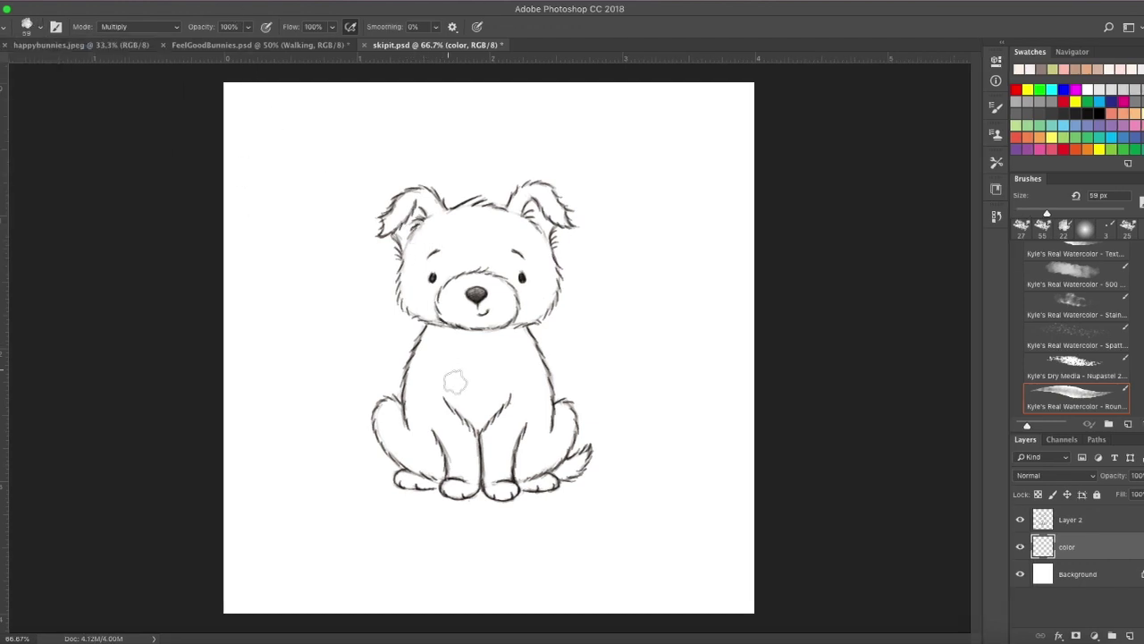
pyautogui.moveTo(417, 256)
pyautogui.mouseDown()
pyautogui.moveTo(421, 306)
pyautogui.moveTo(454, 292)
pyautogui.moveTo(456, 310)
pyautogui.moveTo(498, 293)
pyautogui.moveTo(514, 263)
pyautogui.moveTo(467, 227)
pyautogui.moveTo(436, 236)
pyautogui.moveTo(400, 217)
pyautogui.moveTo(414, 239)
pyautogui.moveTo(415, 204)
pyautogui.moveTo(456, 232)
pyautogui.moveTo(484, 219)
pyautogui.moveTo(517, 234)
pyautogui.moveTo(538, 200)
pyautogui.moveTo(552, 206)
pyautogui.moveTo(539, 294)
pyautogui.moveTo(508, 308)
pyautogui.moveTo(505, 256)
pyautogui.moveTo(444, 361)
pyautogui.moveTo(425, 366)
pyautogui.moveTo(420, 417)
pyautogui.moveTo(400, 430)
pyautogui.moveTo(393, 412)
pyautogui.moveTo(431, 471)
pyautogui.moveTo(417, 476)
pyautogui.moveTo(435, 452)
pyautogui.moveTo(465, 474)
pyautogui.moveTo(472, 467)
pyautogui.moveTo(445, 439)
pyautogui.moveTo(457, 384)
pyautogui.moveTo(492, 321)
pyautogui.moveTo(478, 422)
pyautogui.moveTo(502, 432)
pyautogui.moveTo(503, 483)
pyautogui.mouseUp()
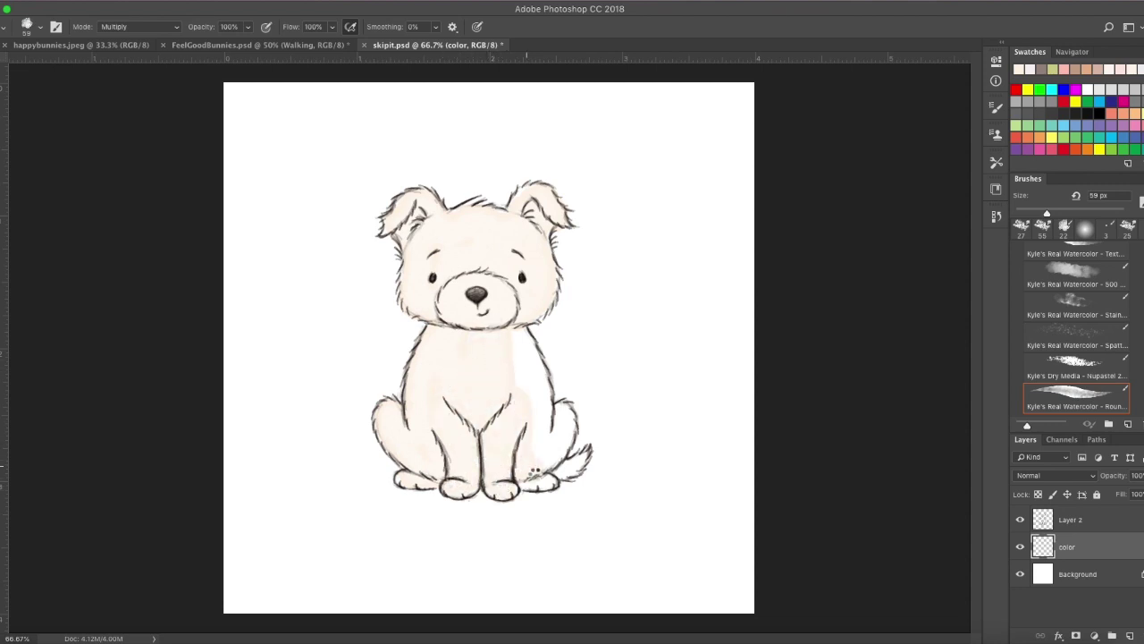
pyautogui.moveTo(559, 414)
pyautogui.mouseDown()
pyautogui.moveTo(526, 368)
pyautogui.moveTo(537, 366)
pyautogui.moveTo(544, 450)
pyautogui.mouseUp()
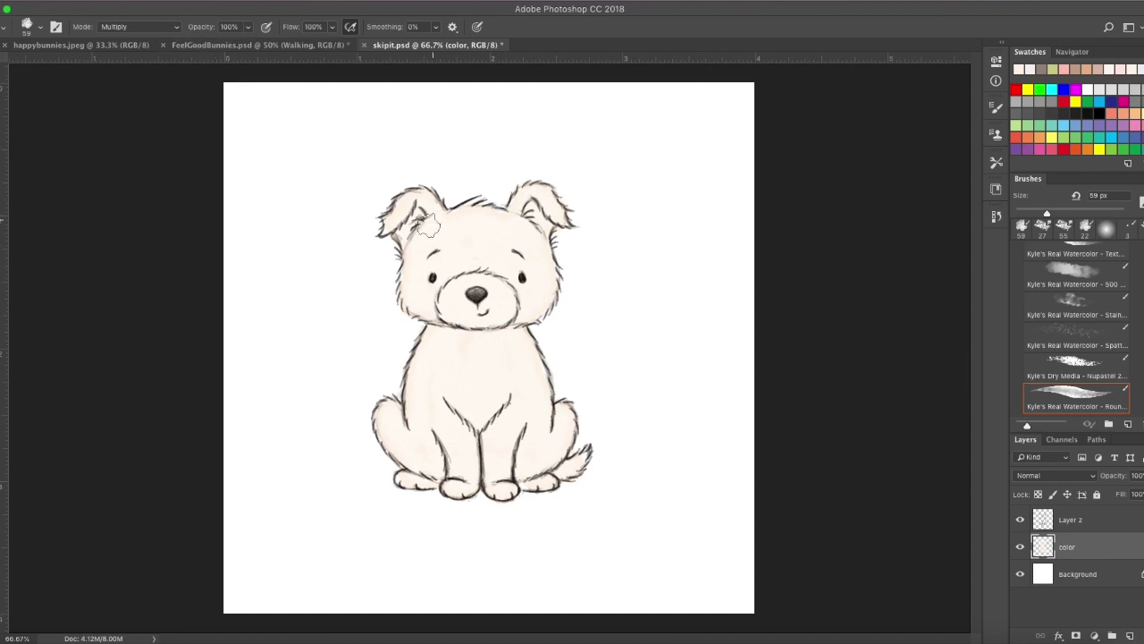
# Set the watercolour brush to 30 px at 100% opacity.
pyautogui.click(248, 28)
pyautogui.click(222, 45)
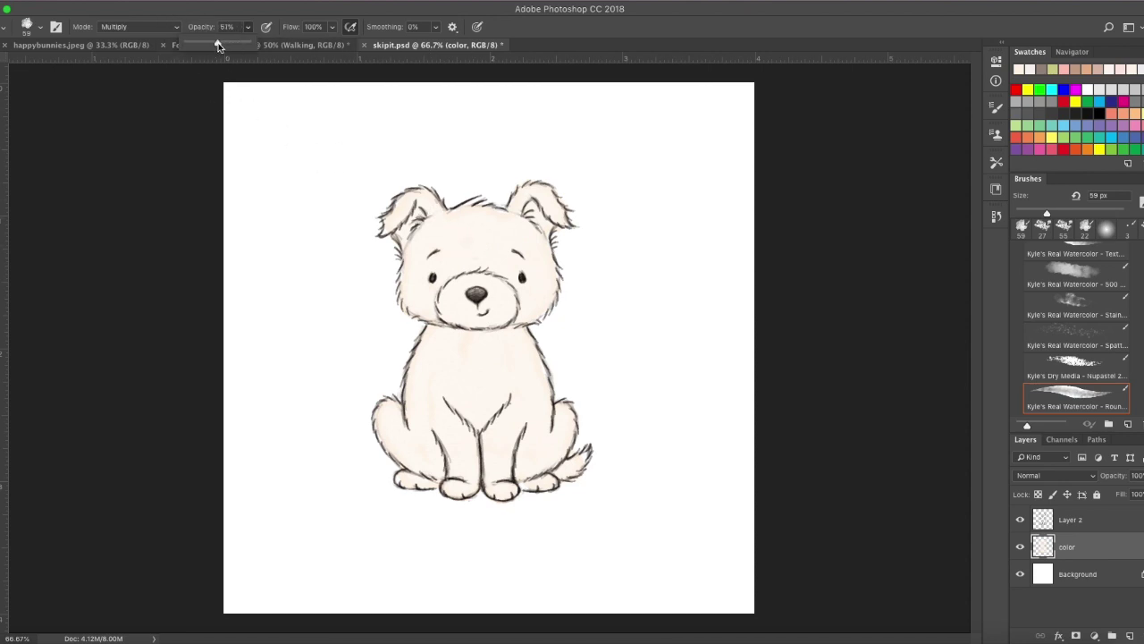
pyautogui.click(455, 260)
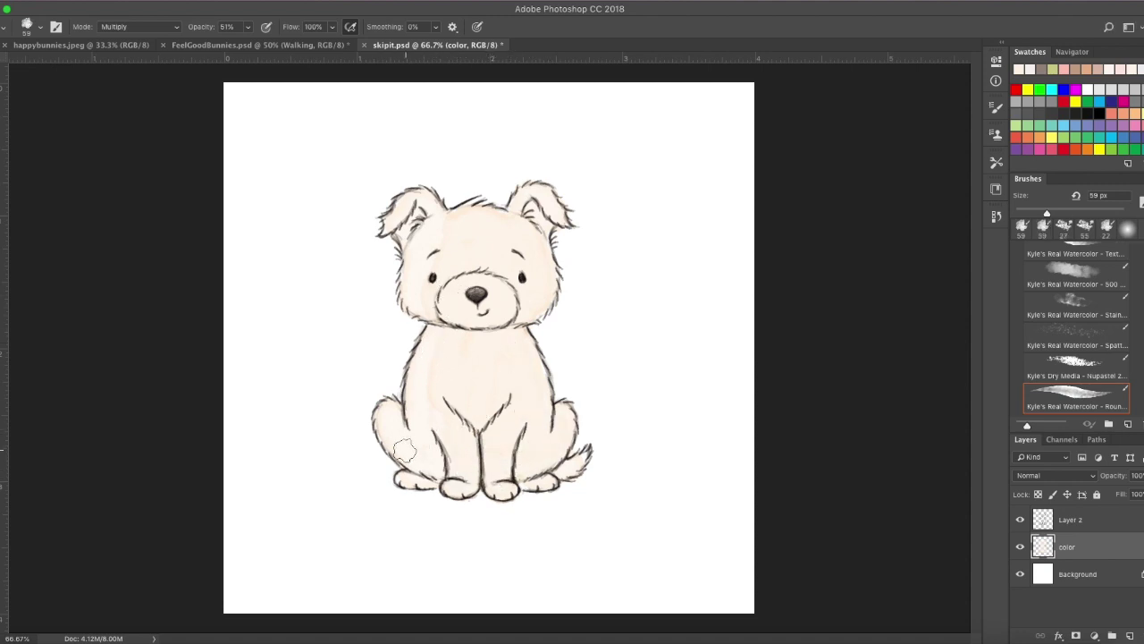
pyautogui.click(40, 27)
pyautogui.moveTo(65, 71); pyautogui.dragTo(58, 72)
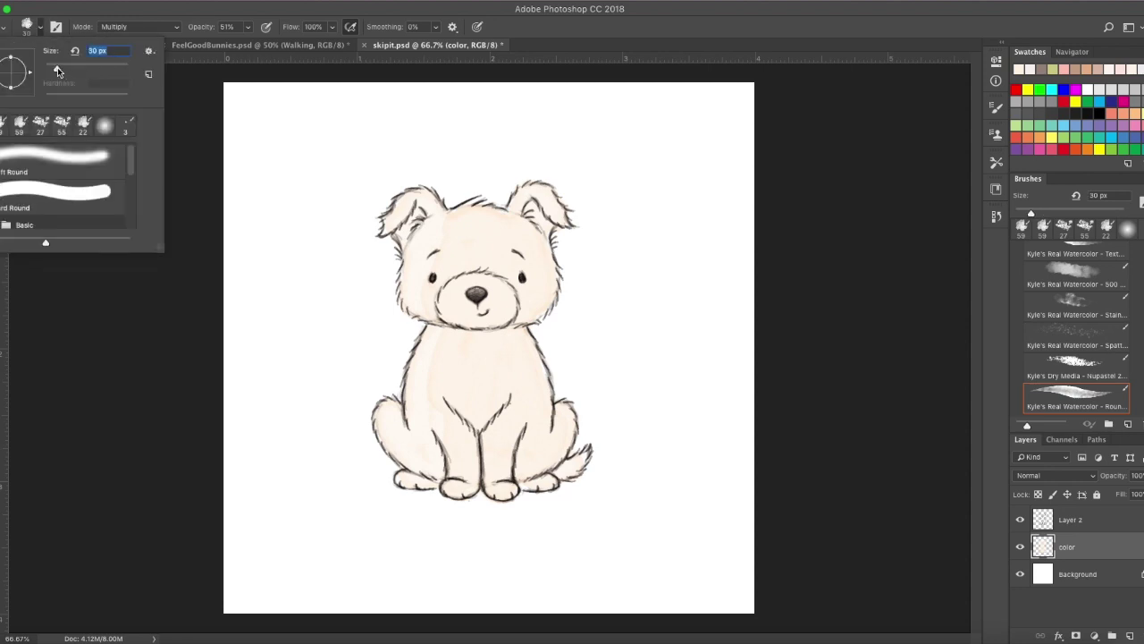
pyautogui.press('Return')
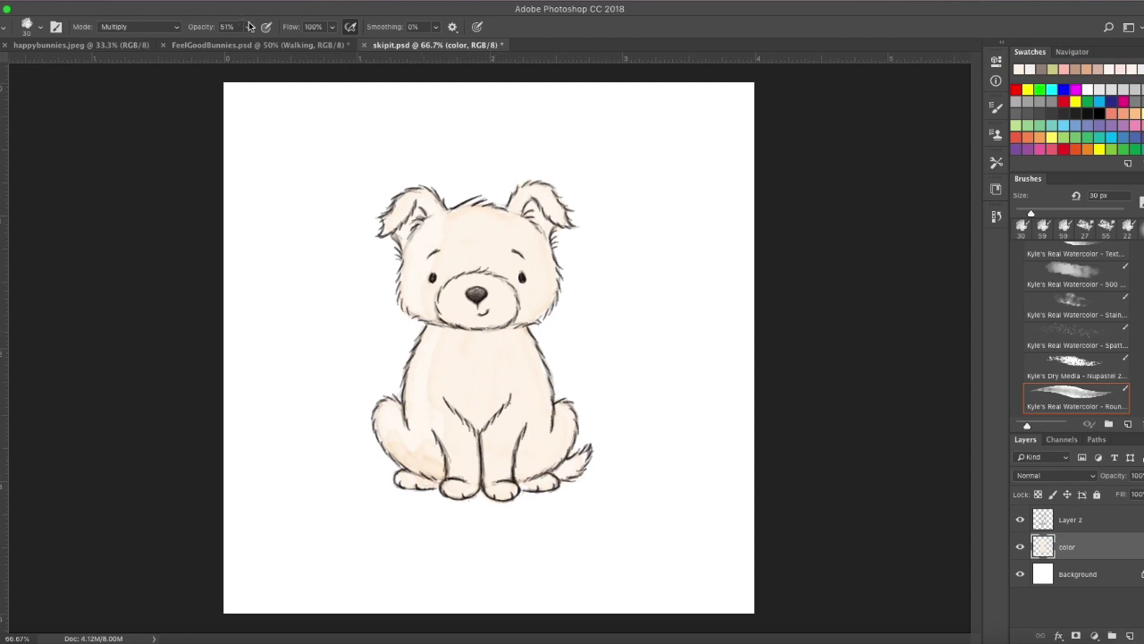
pyautogui.moveTo(250, 27); pyautogui.dragTo(302, 48)
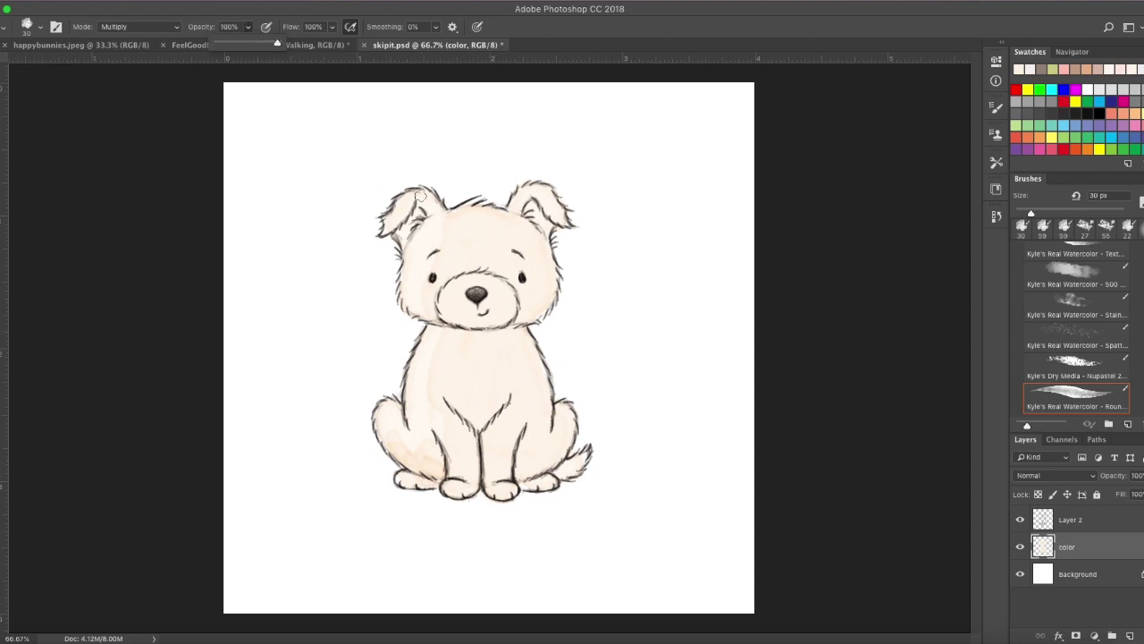
pyautogui.click(420, 195)
# Deepen the peach on the forehead, right cheek and chest, with speckles on the cheek.
pyautogui.moveTo(484, 218); pyautogui.dragTo(528, 302)
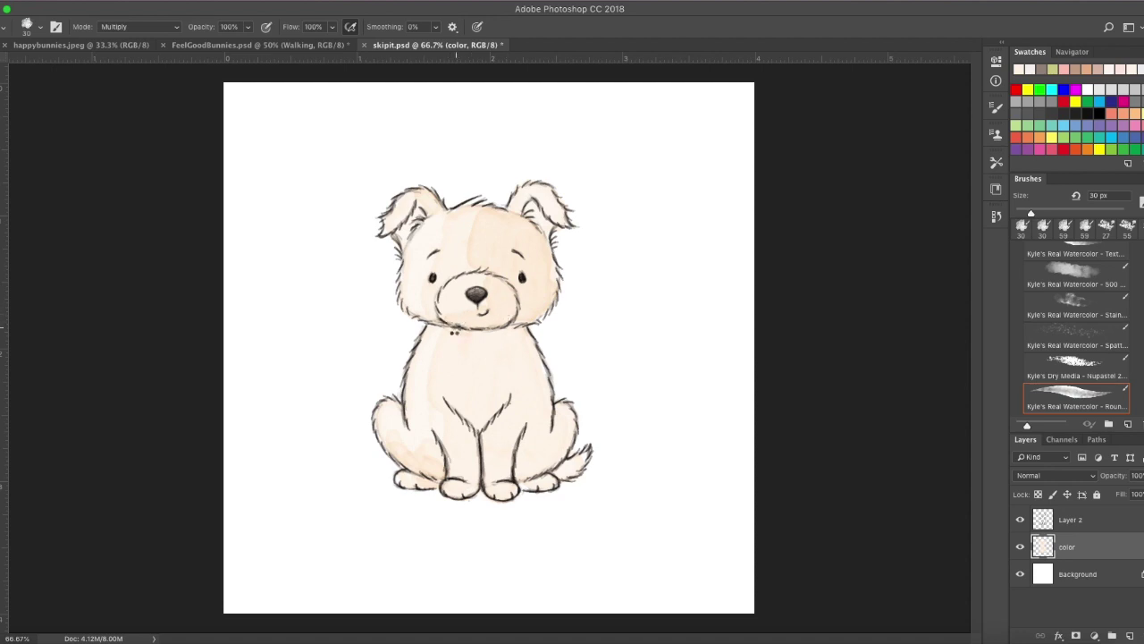
pyautogui.moveTo(465, 332)
pyautogui.mouseDown()
pyautogui.moveTo(514, 371)
pyautogui.moveTo(526, 338)
pyautogui.moveTo(526, 384)
pyautogui.mouseUp()
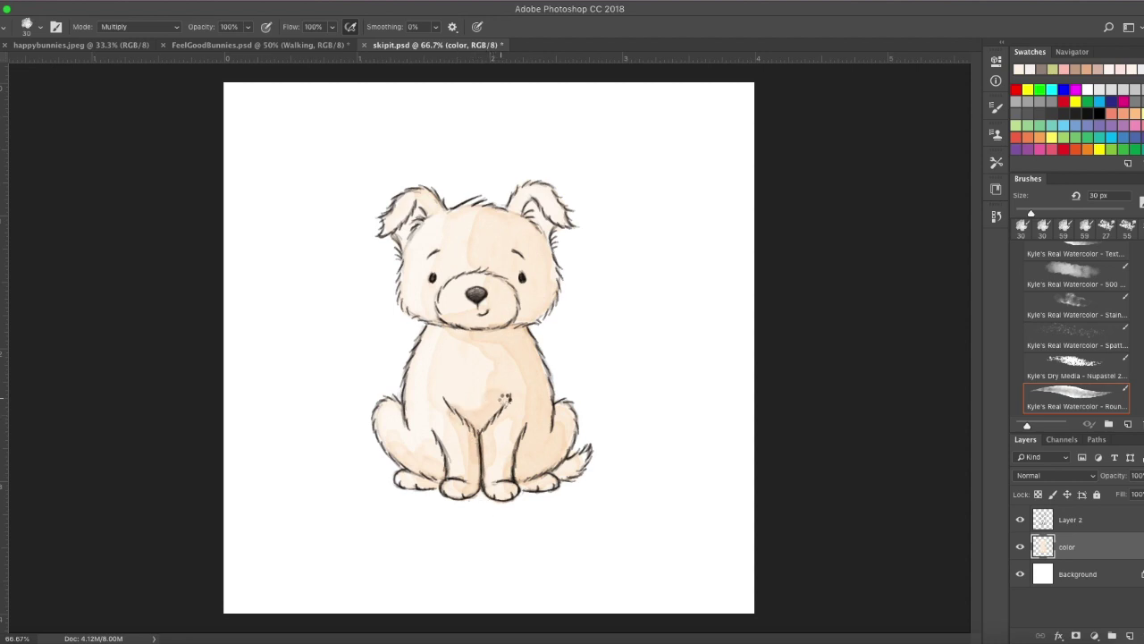
pyautogui.click(525, 311)
pyautogui.click(535, 315)
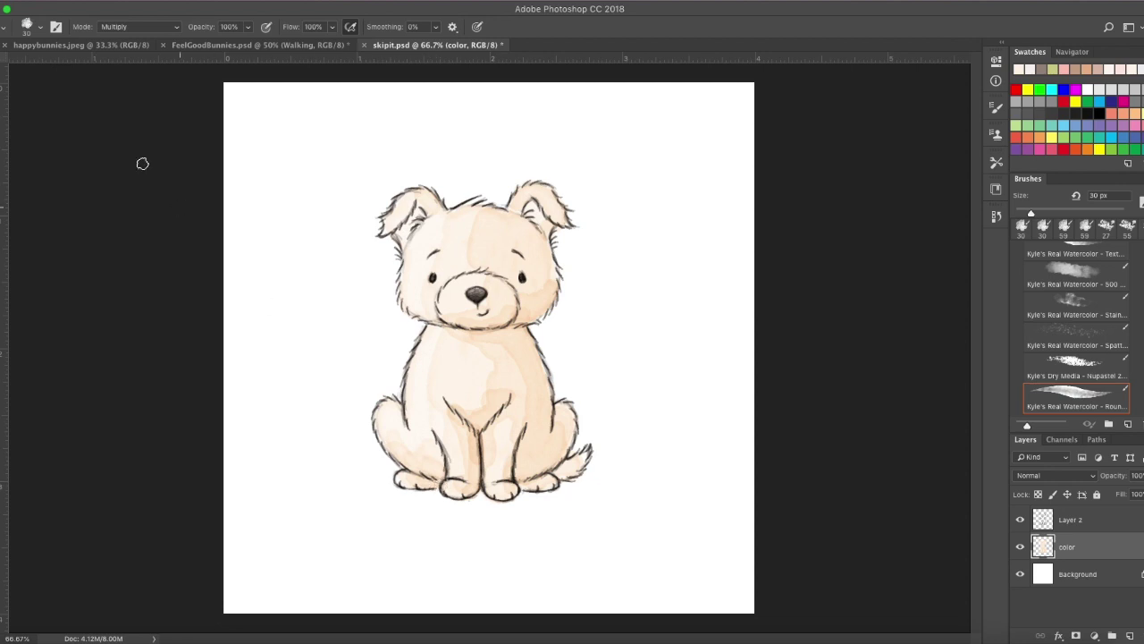
# With a 19 px brush, shade between the right hind leg and tail, then pick pale grey-beige.
pyautogui.click(28, 27)
pyautogui.moveTo(58, 71); pyautogui.dragTo(53, 69)
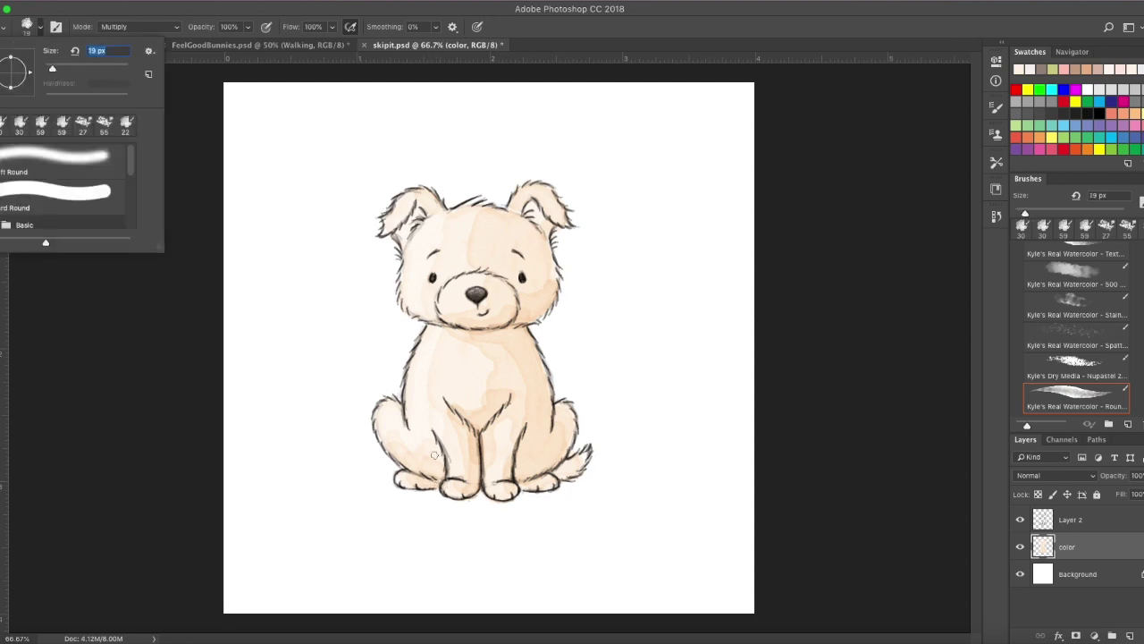
pyautogui.press('Return')
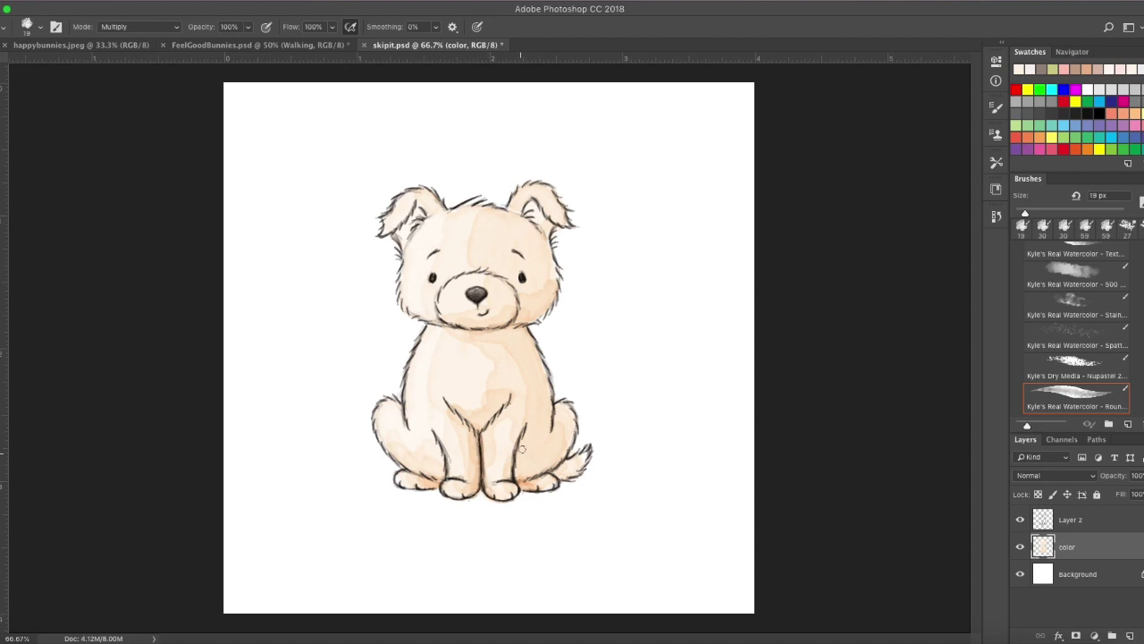
pyautogui.moveTo(524, 466); pyautogui.dragTo(534, 471)
pyautogui.click(554, 240)
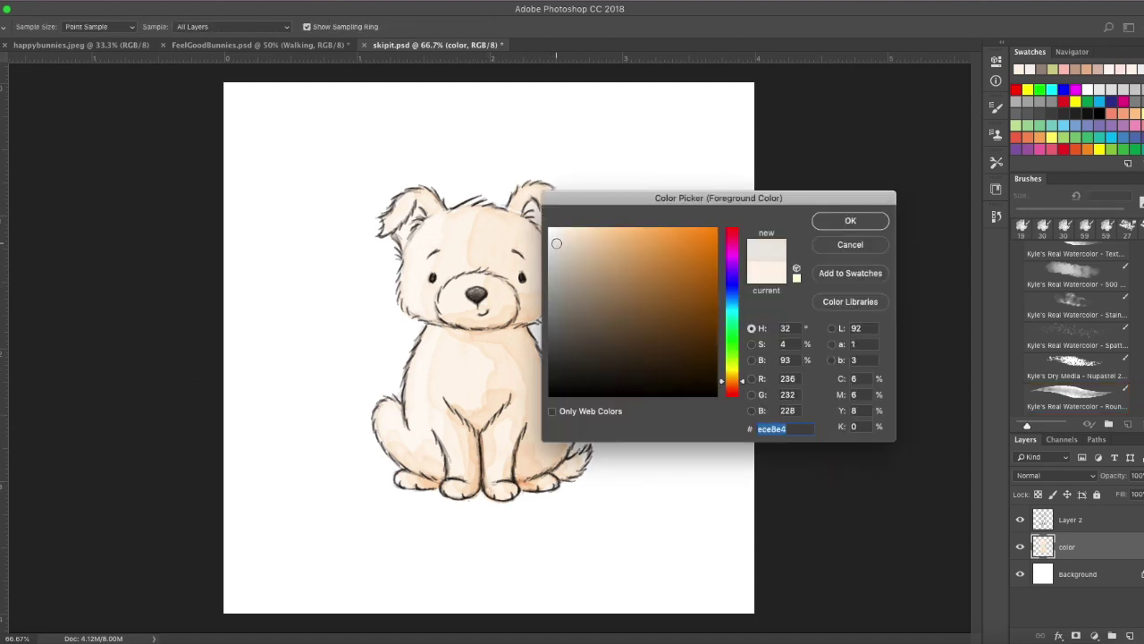
# Apply grey-beige ece8e4 shading under the chin, around the paws and between the front legs.
pyautogui.click(851, 222)
pyautogui.moveTo(467, 331); pyautogui.dragTo(522, 329)
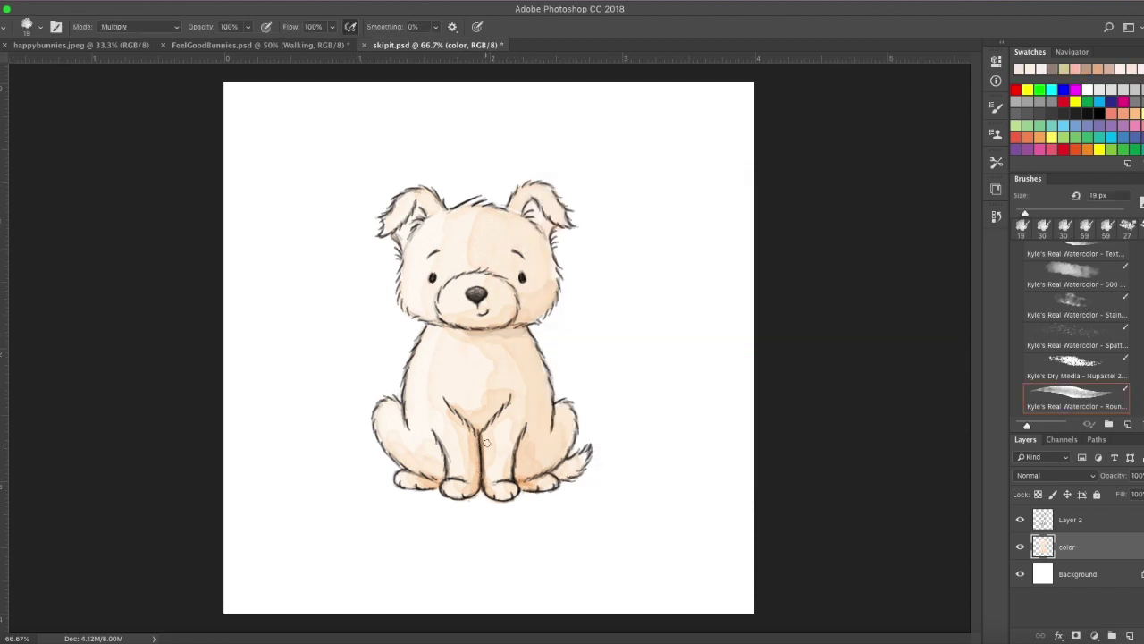
pyautogui.moveTo(414, 466); pyautogui.dragTo(441, 469)
pyautogui.moveTo(517, 476); pyautogui.dragTo(562, 455)
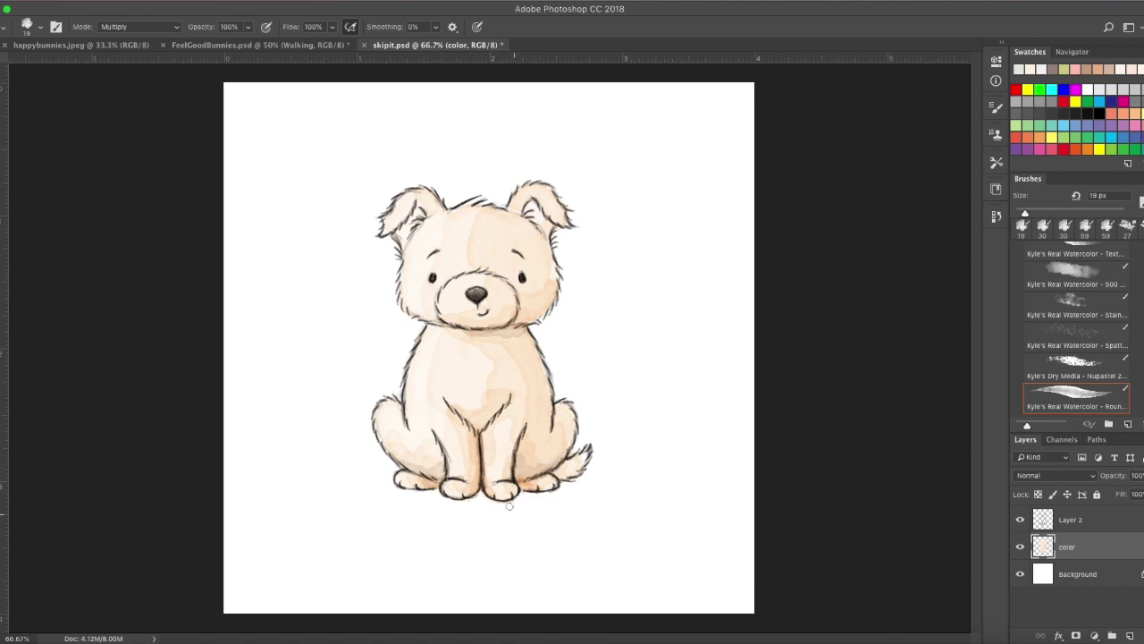
pyautogui.moveTo(486, 453)
pyautogui.mouseDown()
pyautogui.moveTo(467, 497)
pyautogui.moveTo(523, 485)
pyautogui.mouseUp()
# Choose the Watercolor Soft smudge preset and bring up the foreground Color Picker.
pyautogui.scroll(2, 1077, 331)
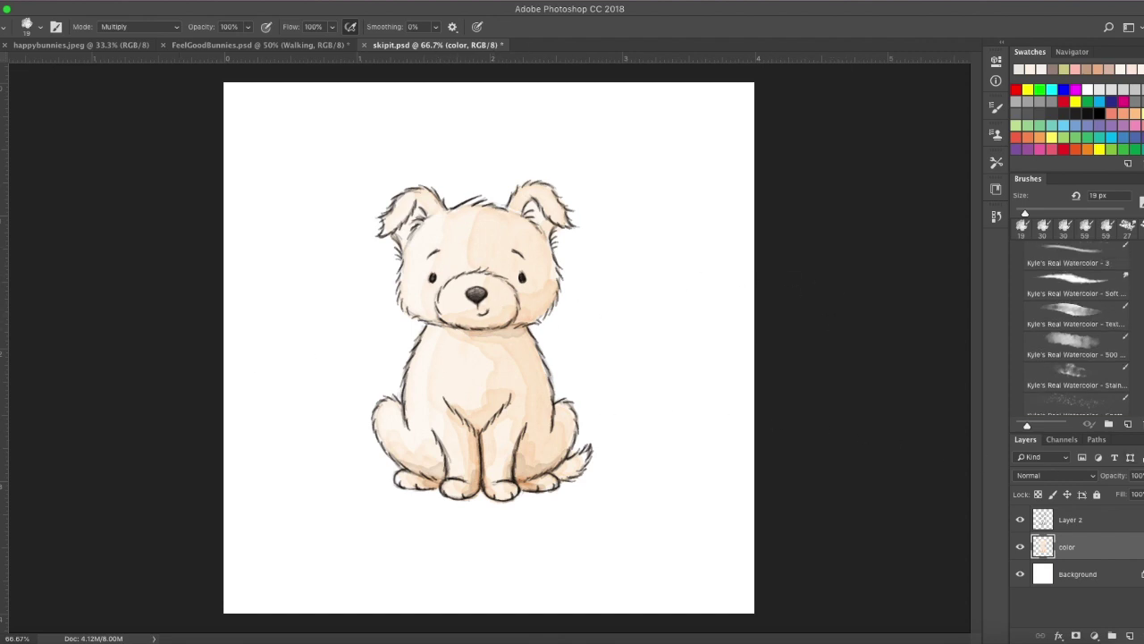
pyautogui.scroll(-1, 1077, 331)
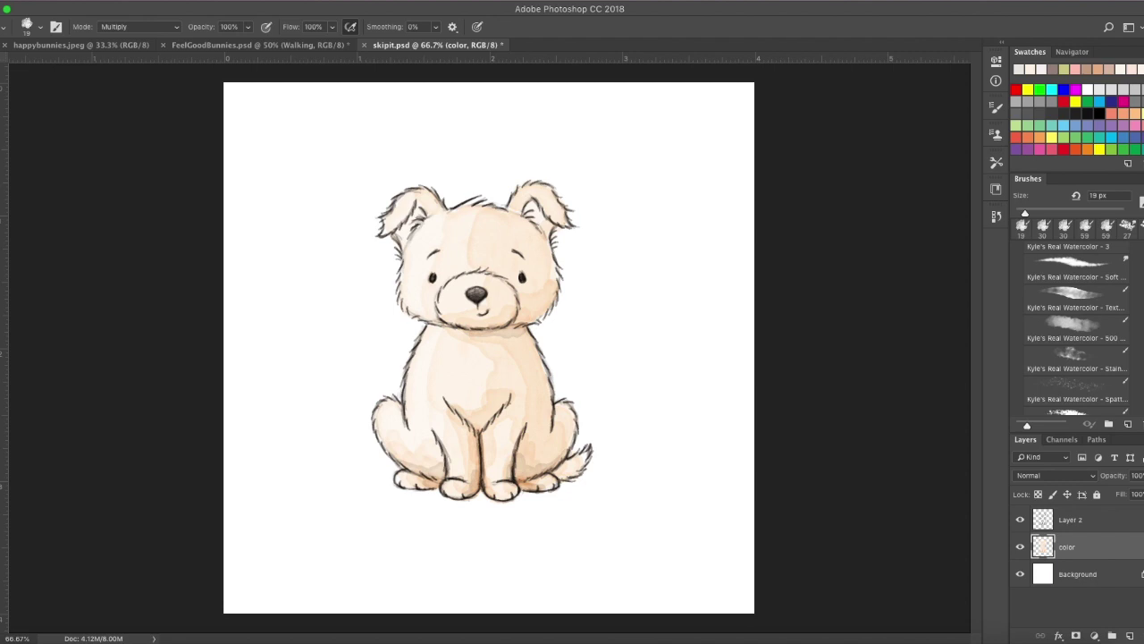
pyautogui.click(1089, 279)
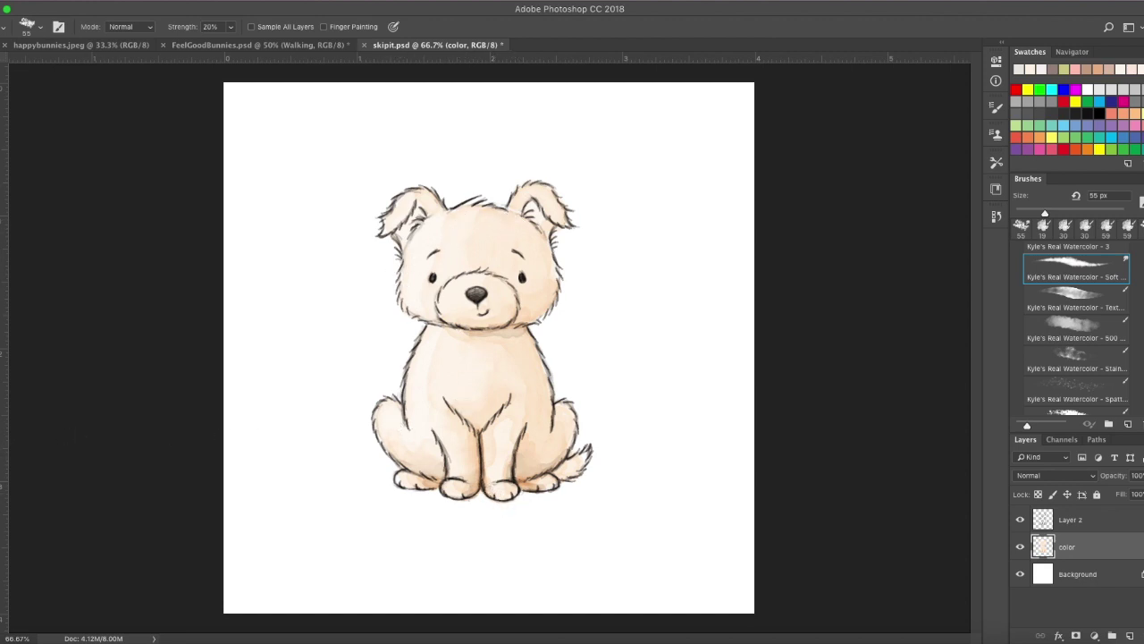
pyautogui.click(18, 436)
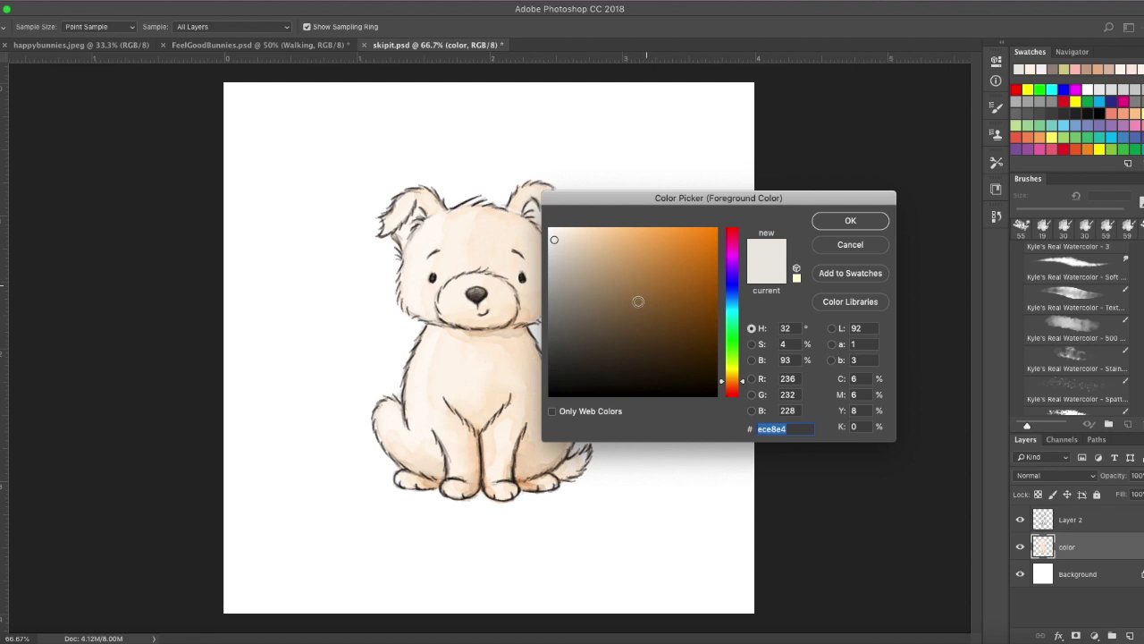
# Set the foreground colour to pale pink ffddd8.
pyautogui.click(733, 394)
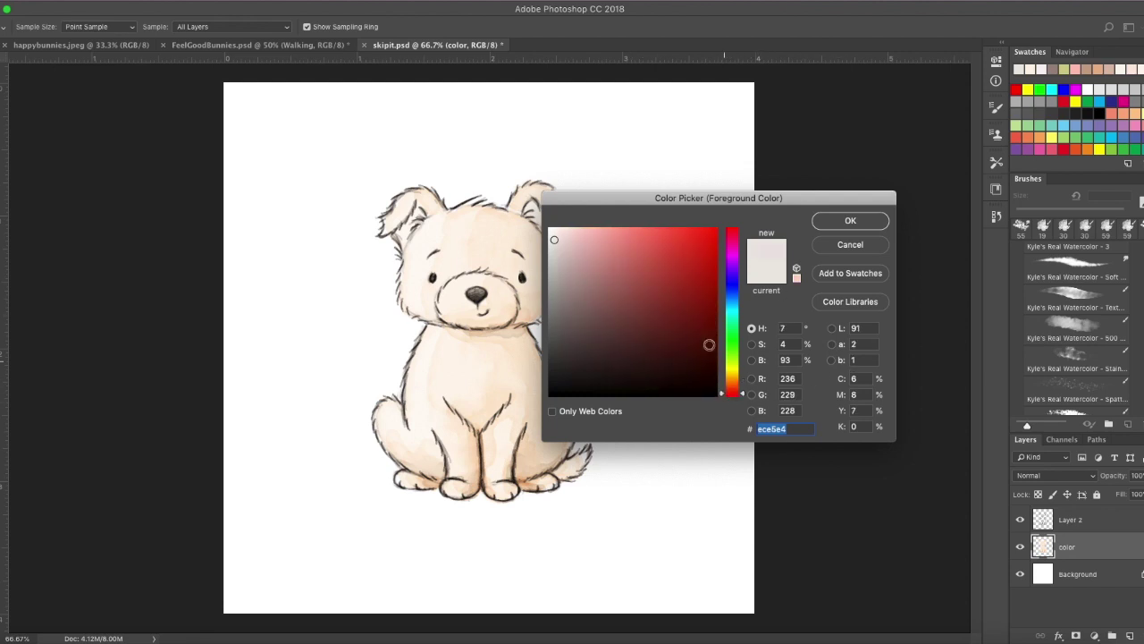
pyautogui.click(574, 226)
pyautogui.click(851, 223)
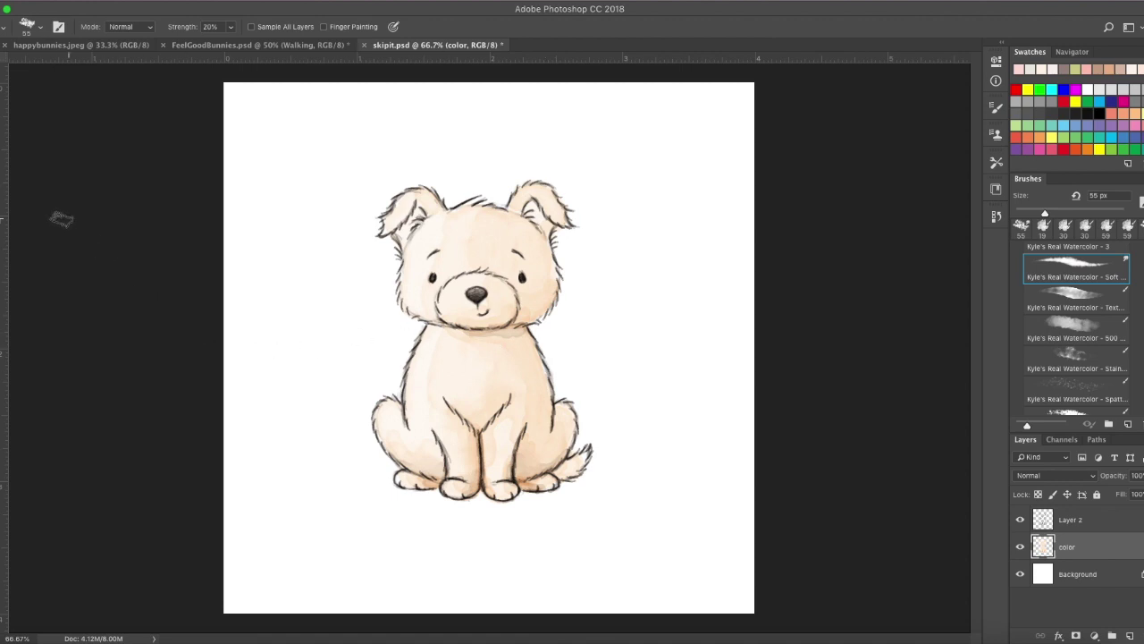
# Paint pink into both inner ears and blush onto the cheeks with the watercolour brush.
pyautogui.press('b')
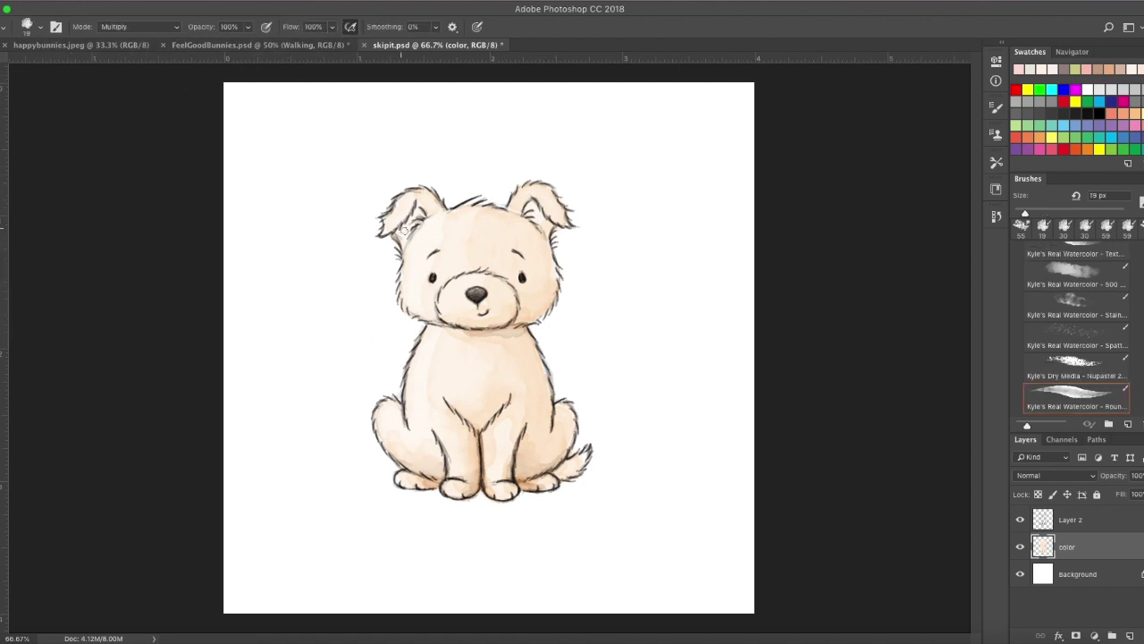
pyautogui.moveTo(404, 231); pyautogui.dragTo(417, 214)
pyautogui.moveTo(533, 205)
pyautogui.mouseDown()
pyautogui.moveTo(546, 229)
pyautogui.moveTo(530, 209)
pyautogui.mouseUp()
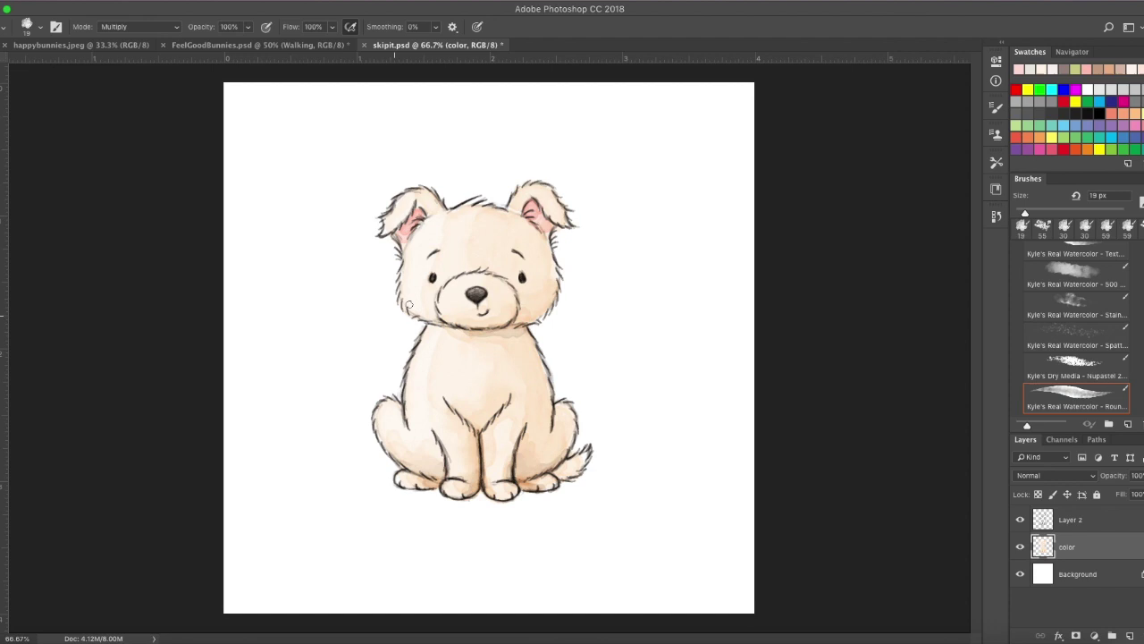
pyautogui.moveTo(447, 307); pyautogui.dragTo(449, 308)
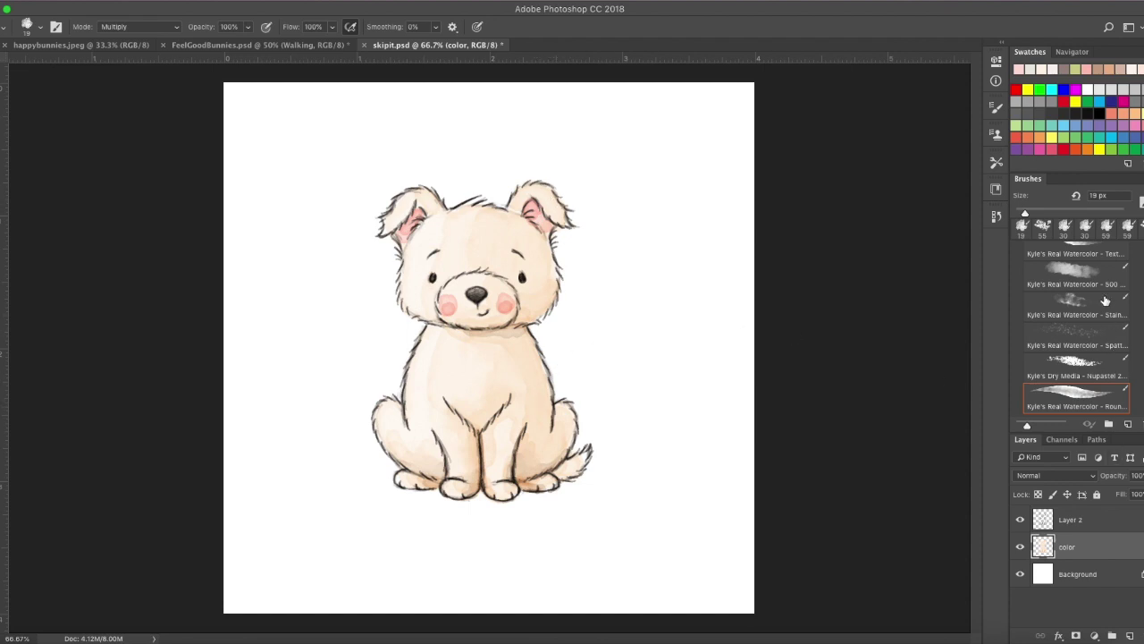
pyautogui.scroll(1, 1076, 331)
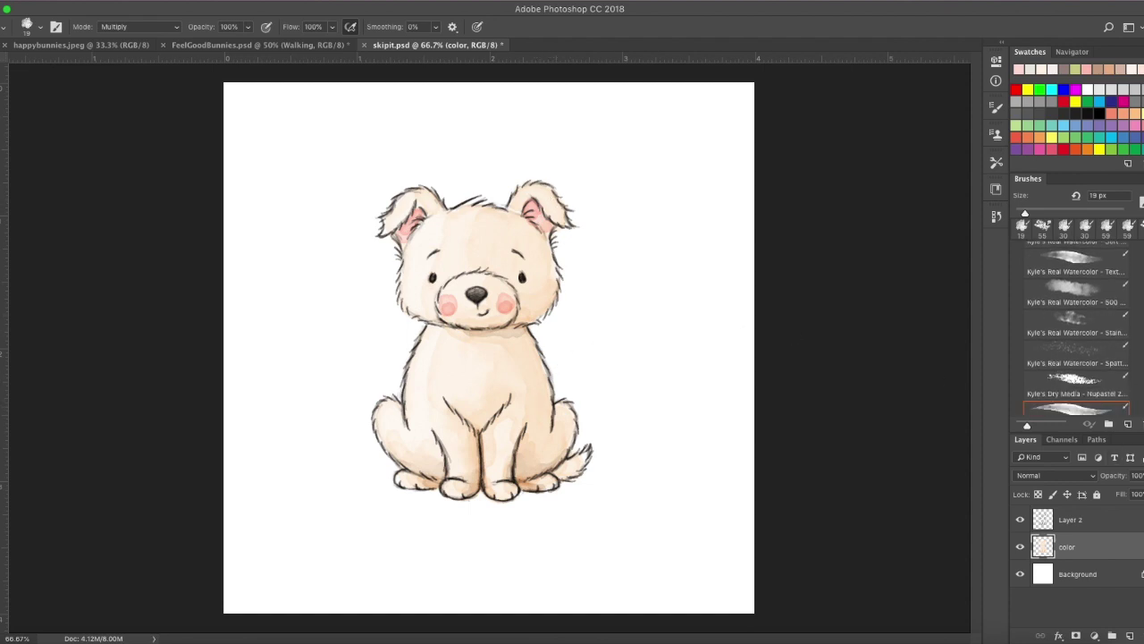
pyautogui.scroll(5, 1077, 330)
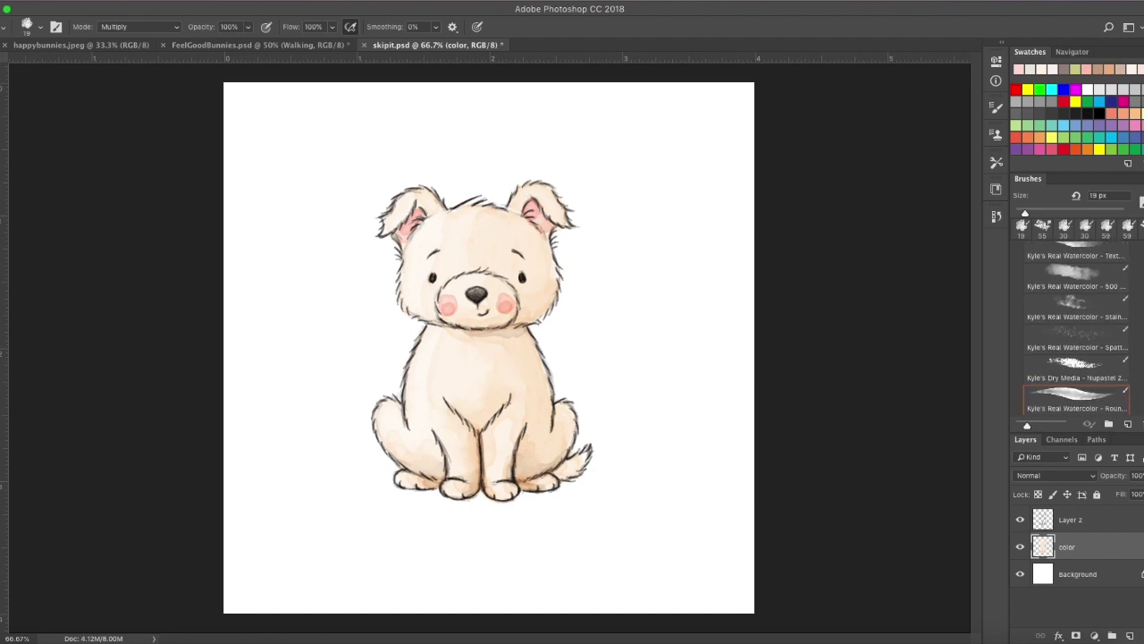
pyautogui.scroll(-5, 1095, 313)
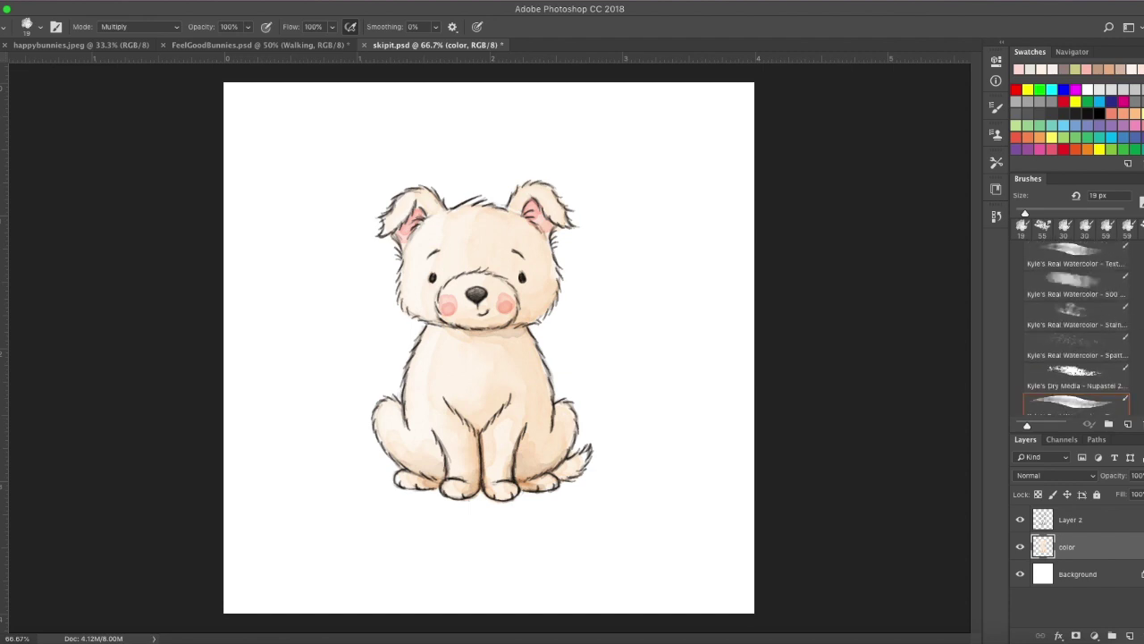
pyautogui.scroll(4, 1117, 286)
# Set the Real Watercolor Soft smudge brush to 33 px to soften the pink cheeks.
pyautogui.click(1113, 292)
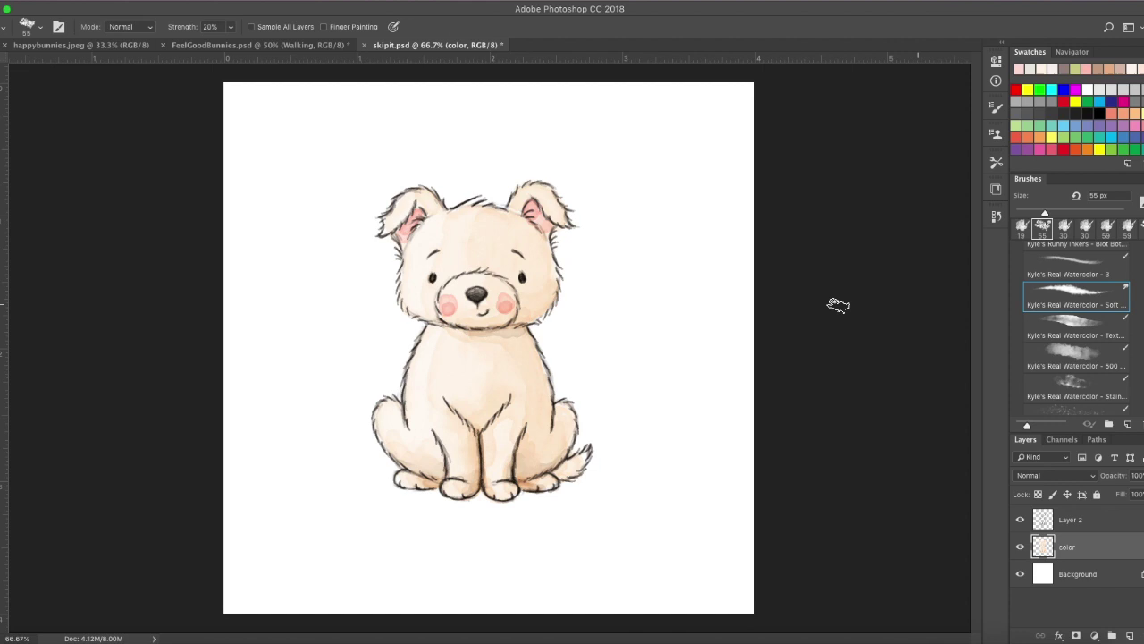
pyautogui.click(35, 29)
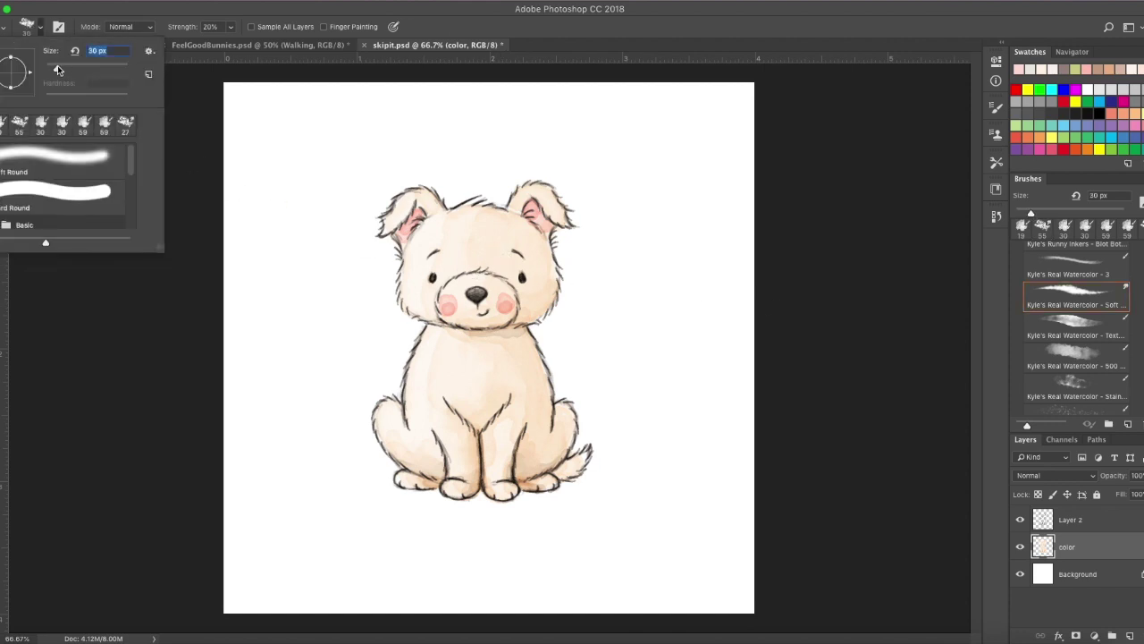
pyautogui.moveTo(58, 65); pyautogui.dragTo(54, 68)
pyautogui.click(445, 298)
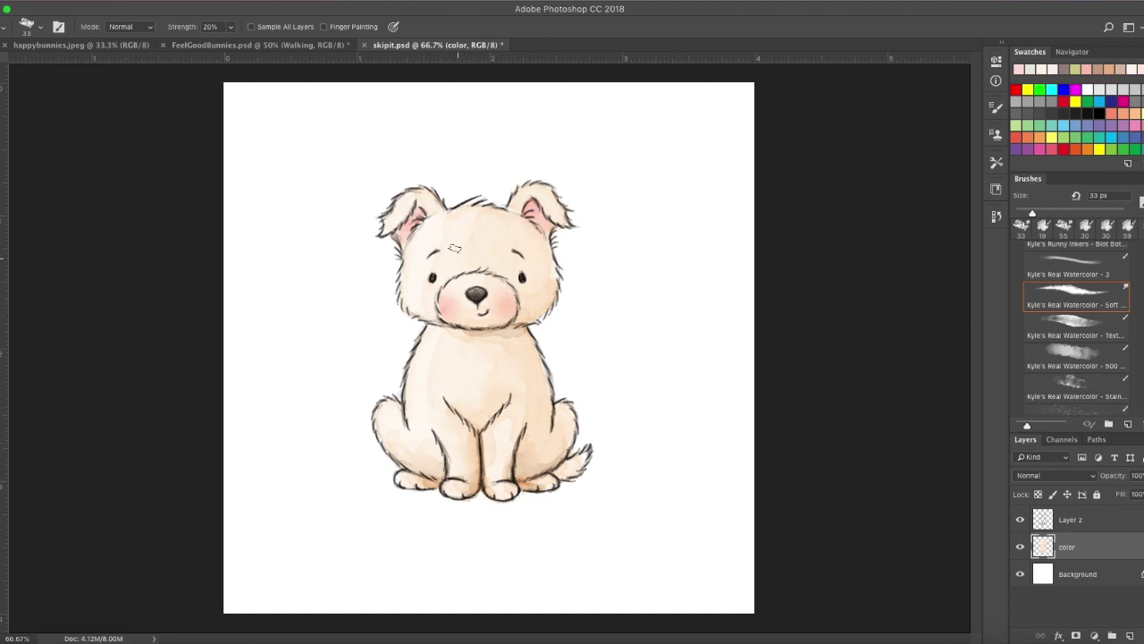
# Try a darker brown patch over the left eye, then undo it.
pyautogui.click(2, 393)
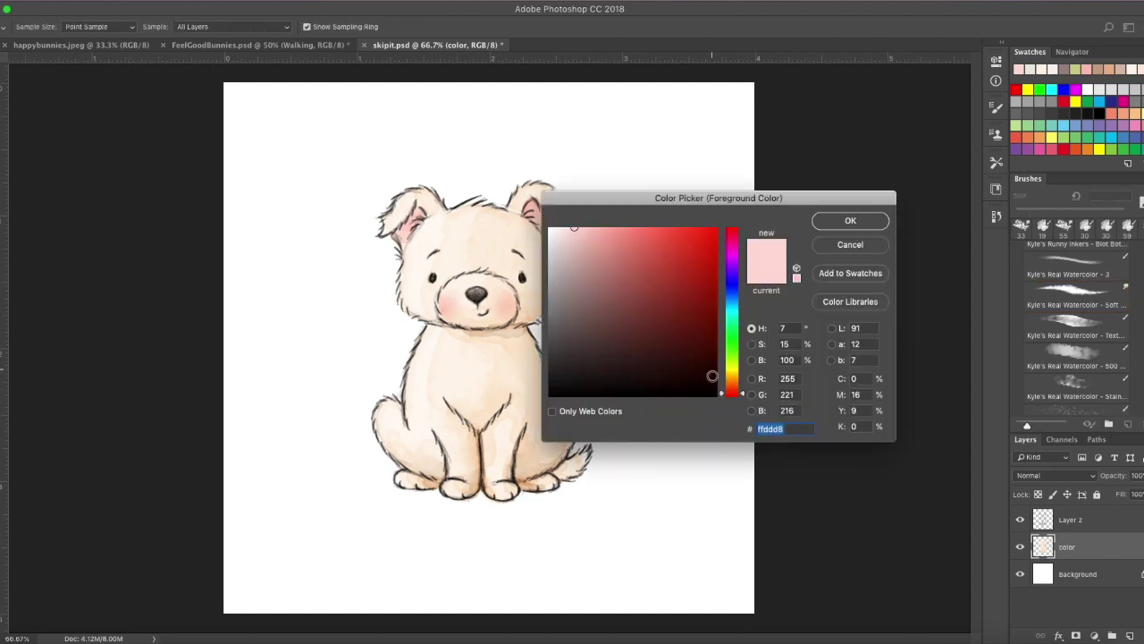
pyautogui.click(735, 390)
pyautogui.moveTo(735, 391); pyautogui.dragTo(736, 396)
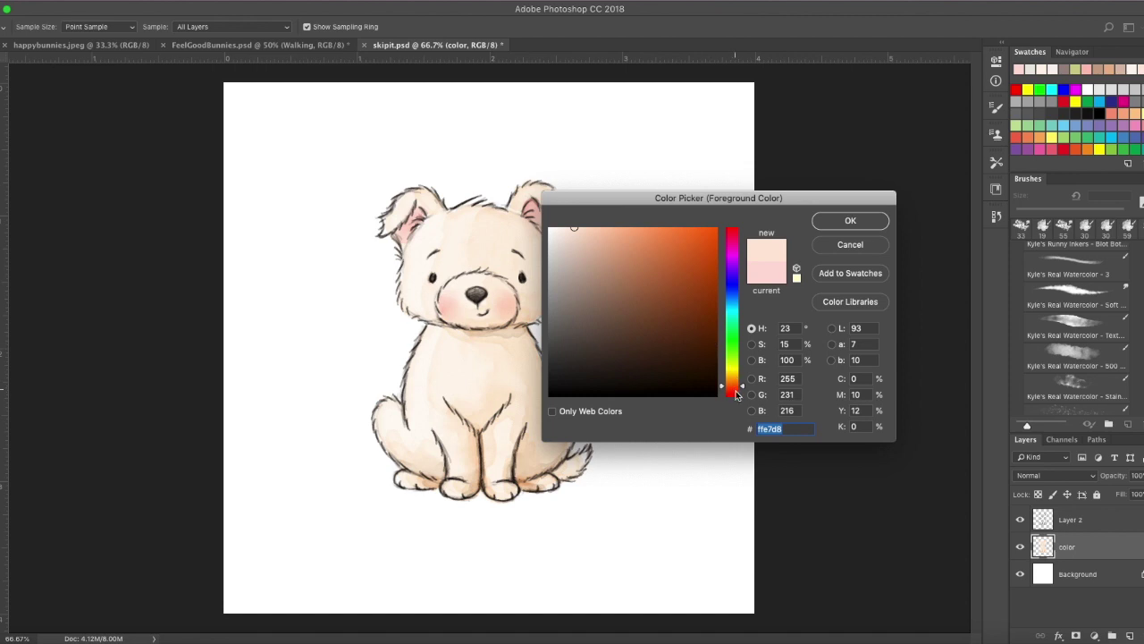
pyautogui.moveTo(589, 262); pyautogui.dragTo(606, 257)
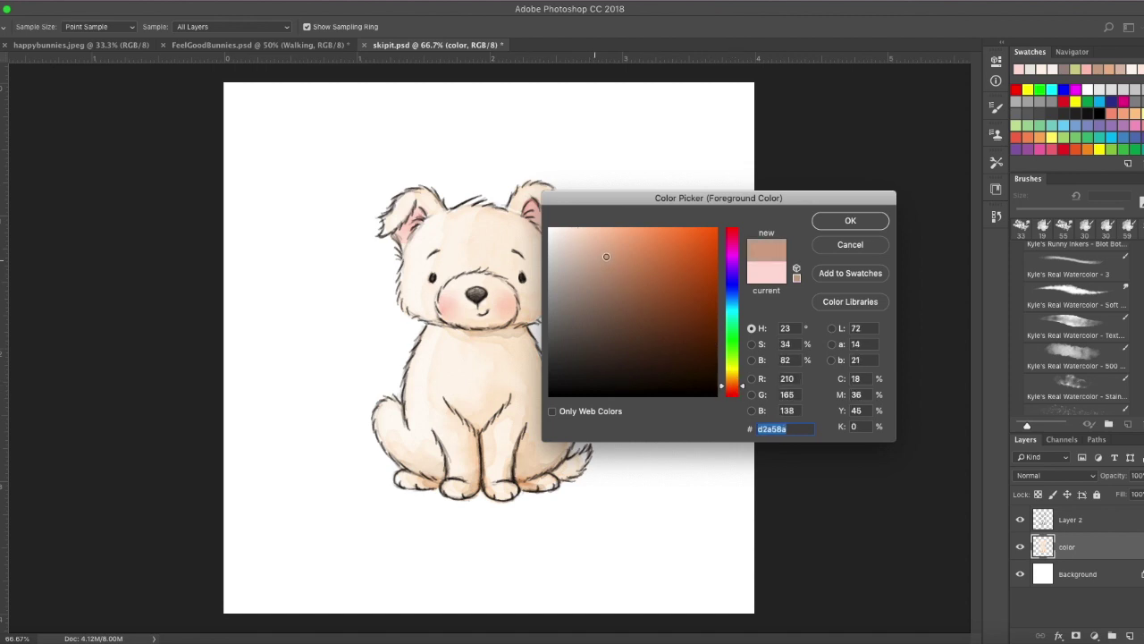
pyautogui.click(850, 221)
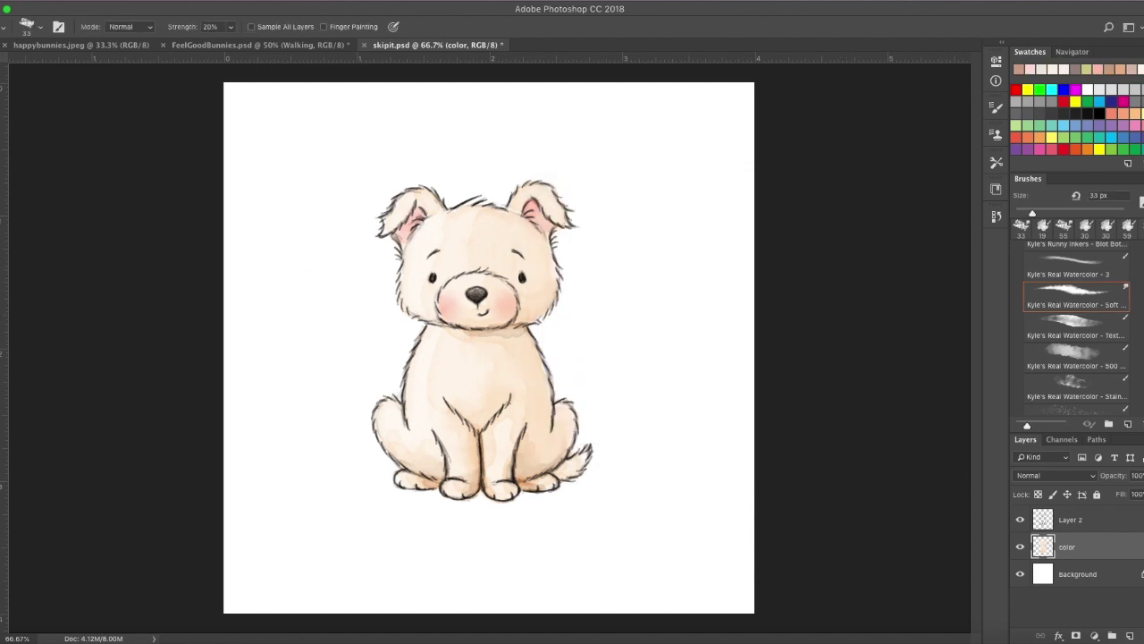
pyautogui.press('b')
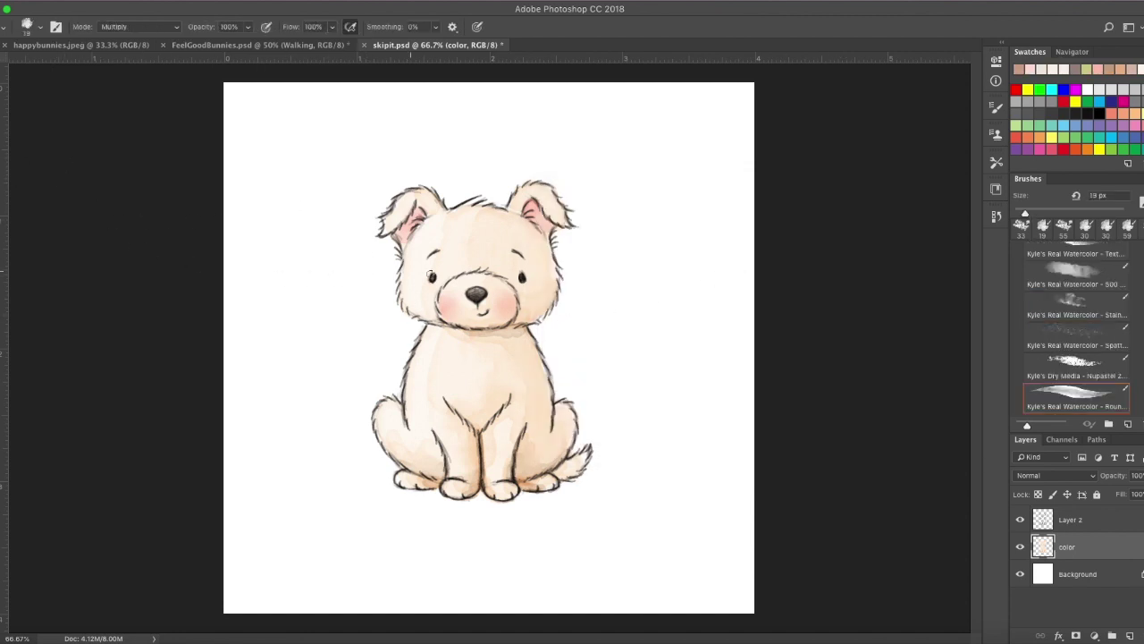
pyautogui.moveTo(426, 278); pyautogui.dragTo(423, 245)
pyautogui.hotkey('ctrl', 'z')
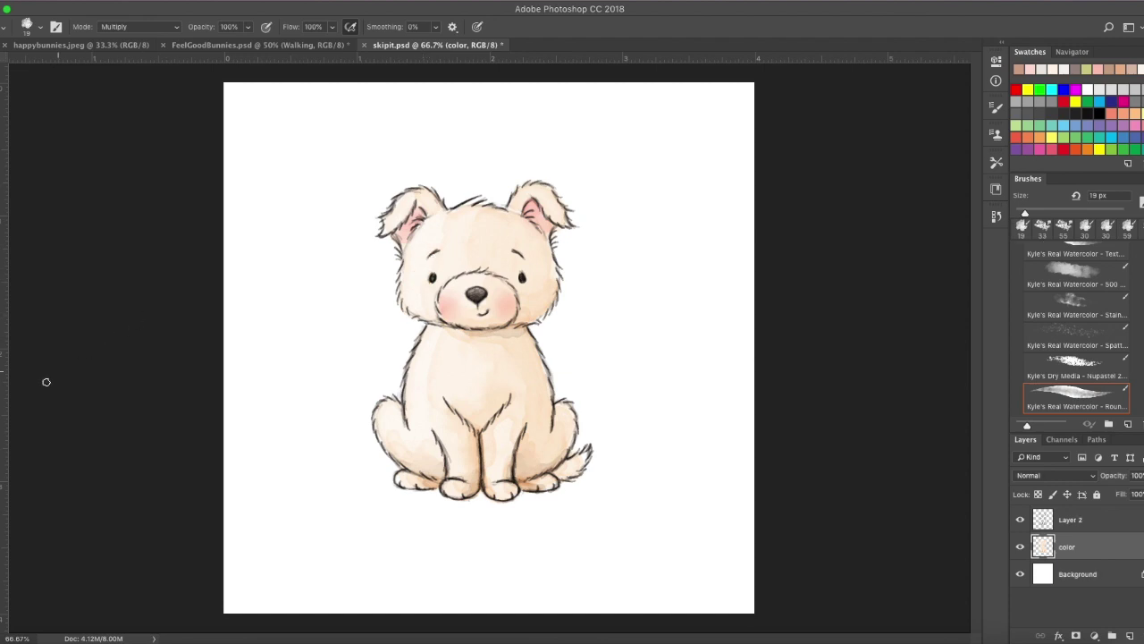
# Repaint the patch around the left eye in a warmer orange-brown.
pyautogui.click(66, 390)
pyautogui.moveTo(621, 246); pyautogui.dragTo(622, 241)
pyautogui.click(850, 221)
pyautogui.moveTo(422, 259)
pyautogui.mouseDown()
pyautogui.moveTo(432, 292)
pyautogui.moveTo(424, 285)
pyautogui.moveTo(449, 272)
pyautogui.moveTo(436, 251)
pyautogui.moveTo(456, 253)
pyautogui.moveTo(434, 290)
pyautogui.moveTo(420, 282)
pyautogui.moveTo(431, 288)
pyautogui.moveTo(422, 255)
pyautogui.moveTo(441, 269)
pyautogui.moveTo(460, 253)
pyautogui.moveTo(458, 266)
pyautogui.moveTo(447, 243)
pyautogui.moveTo(456, 261)
pyautogui.moveTo(412, 272)
pyautogui.moveTo(429, 296)
pyautogui.moveTo(424, 264)
pyautogui.moveTo(426, 288)
pyautogui.moveTo(435, 258)
pyautogui.moveTo(460, 261)
pyautogui.moveTo(430, 286)
pyautogui.moveTo(434, 267)
pyautogui.moveTo(426, 284)
pyautogui.moveTo(451, 266)
pyautogui.mouseUp()
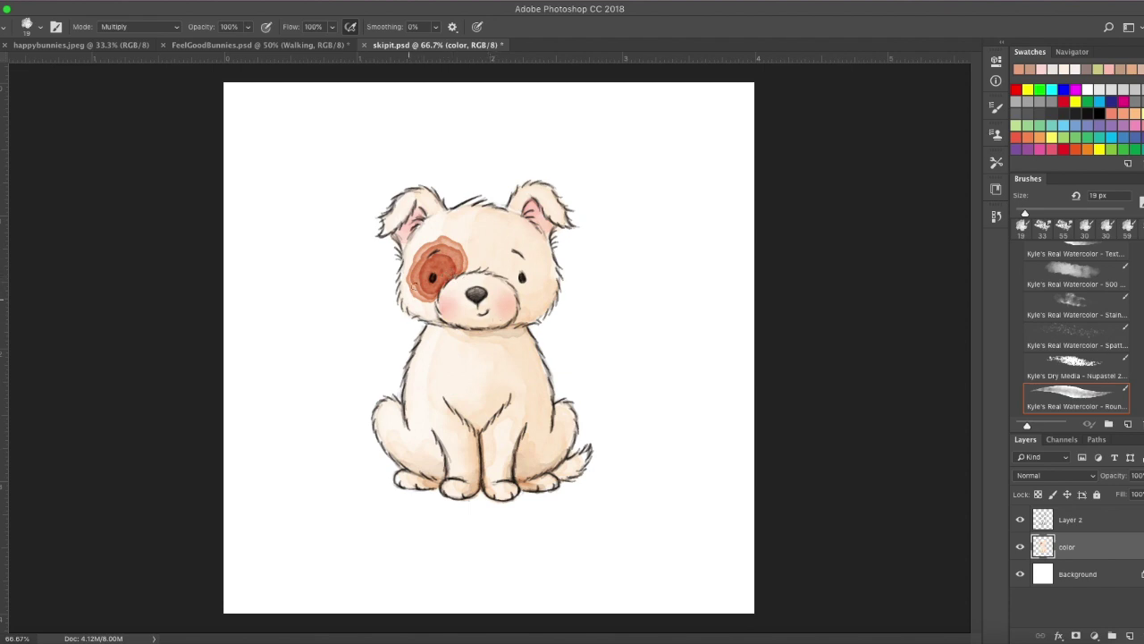
# Paint the right ear and brown stripes down both sides, deepening each with extra strokes.
pyautogui.moveTo(516, 200)
pyautogui.mouseDown()
pyautogui.moveTo(518, 211)
pyautogui.moveTo(540, 190)
pyautogui.moveTo(546, 204)
pyautogui.moveTo(545, 190)
pyautogui.moveTo(568, 220)
pyautogui.moveTo(532, 194)
pyautogui.moveTo(520, 207)
pyautogui.moveTo(537, 195)
pyautogui.moveTo(555, 213)
pyautogui.mouseUp()
pyautogui.moveTo(563, 220)
pyautogui.mouseDown()
pyautogui.moveTo(548, 232)
pyautogui.moveTo(539, 216)
pyautogui.mouseUp()
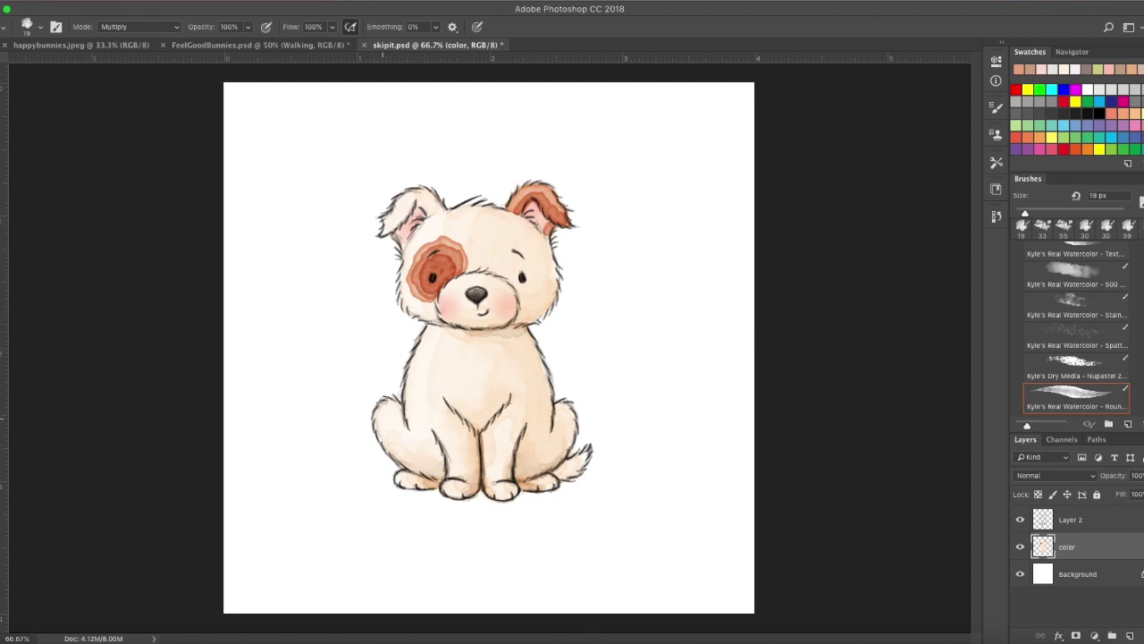
pyautogui.moveTo(430, 328)
pyautogui.mouseDown()
pyautogui.moveTo(409, 417)
pyautogui.moveTo(384, 402)
pyautogui.moveTo(409, 417)
pyautogui.mouseUp()
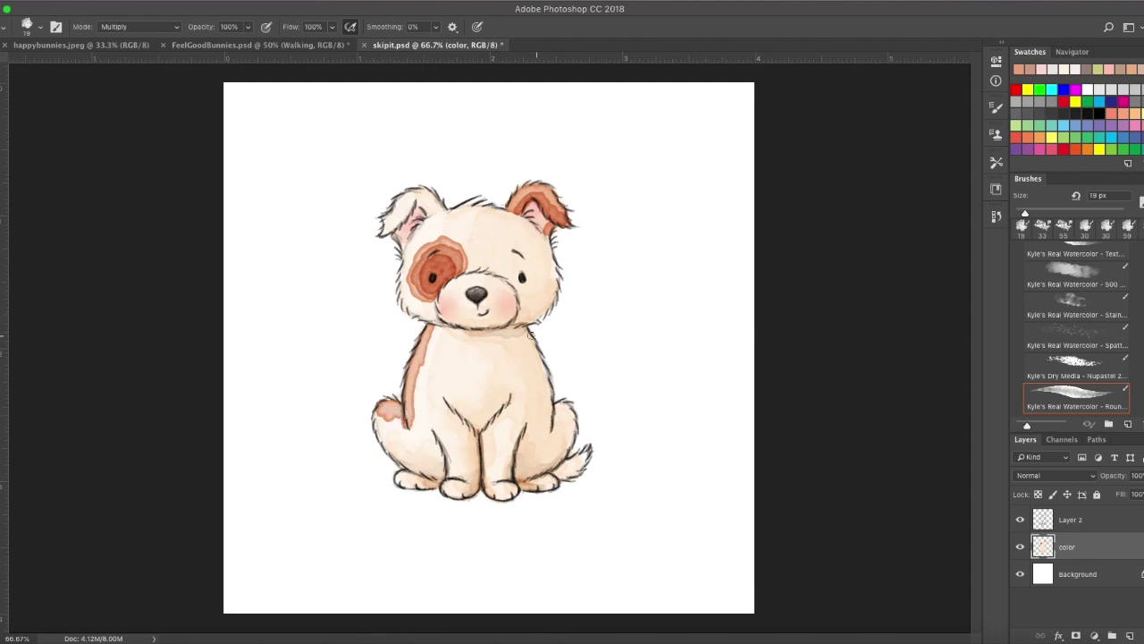
pyautogui.moveTo(522, 329)
pyautogui.mouseDown()
pyautogui.moveTo(547, 413)
pyautogui.moveTo(565, 410)
pyautogui.mouseUp()
pyautogui.moveTo(428, 330); pyautogui.dragTo(410, 382)
pyautogui.moveTo(521, 331)
pyautogui.mouseDown()
pyautogui.moveTo(541, 373)
pyautogui.moveTo(523, 340)
pyautogui.mouseUp()
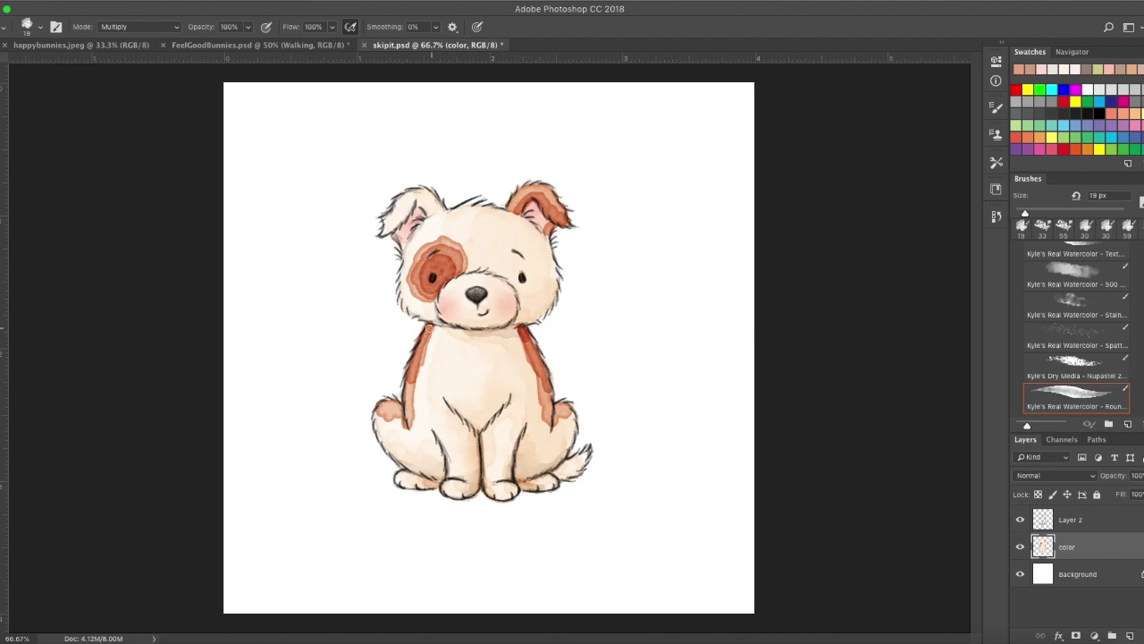
pyautogui.moveTo(429, 326); pyautogui.dragTo(427, 339)
# Paint the tail brown and darken both hip patches and the right ear's edge.
pyautogui.moveTo(565, 475)
pyautogui.mouseDown()
pyautogui.moveTo(591, 449)
pyautogui.moveTo(565, 472)
pyautogui.moveTo(579, 459)
pyautogui.moveTo(576, 470)
pyautogui.mouseUp()
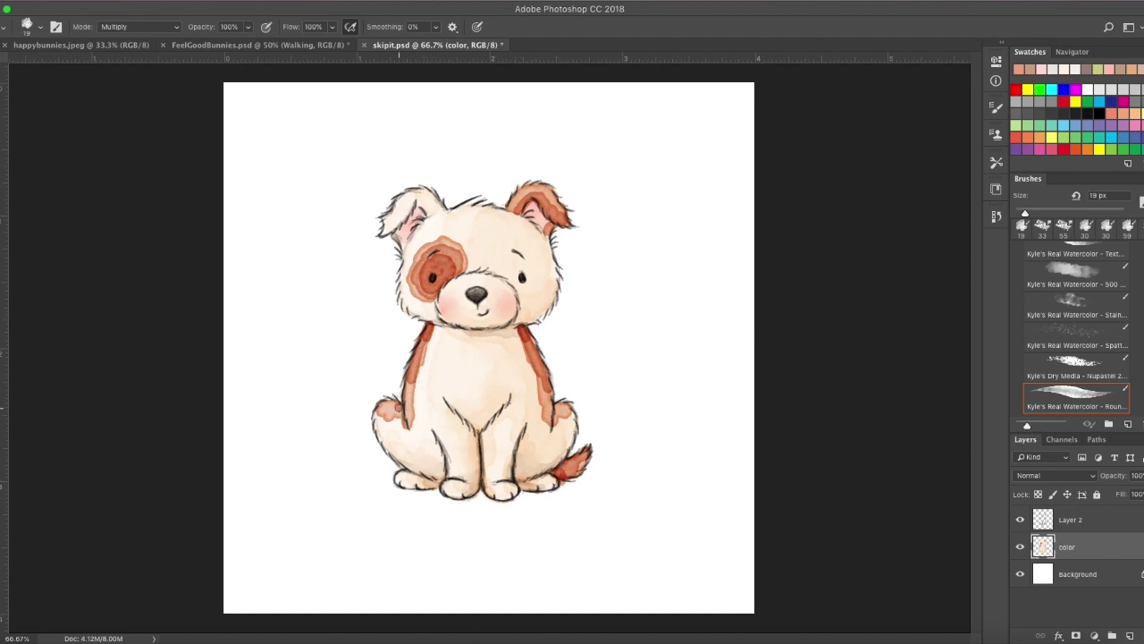
pyautogui.moveTo(399, 407); pyautogui.dragTo(403, 413)
pyautogui.moveTo(558, 409); pyautogui.dragTo(556, 424)
pyautogui.moveTo(514, 209); pyautogui.dragTo(528, 191)
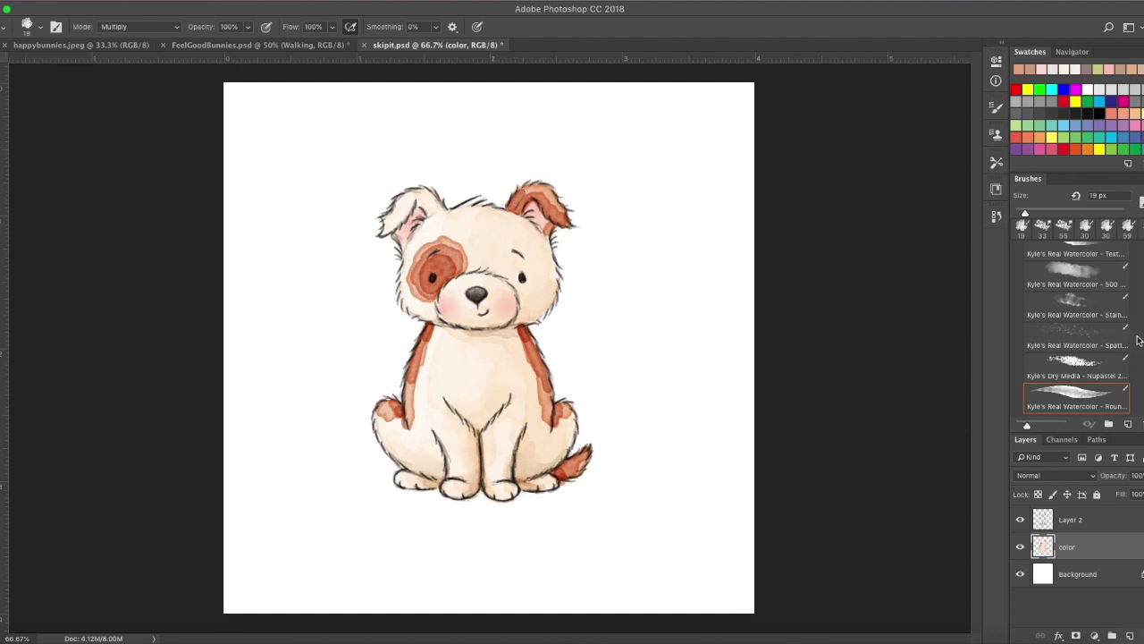
# Select the Real Watercolor Soft smudge brush and set it to about 27 px.
pyautogui.scroll(2, 1077, 331)
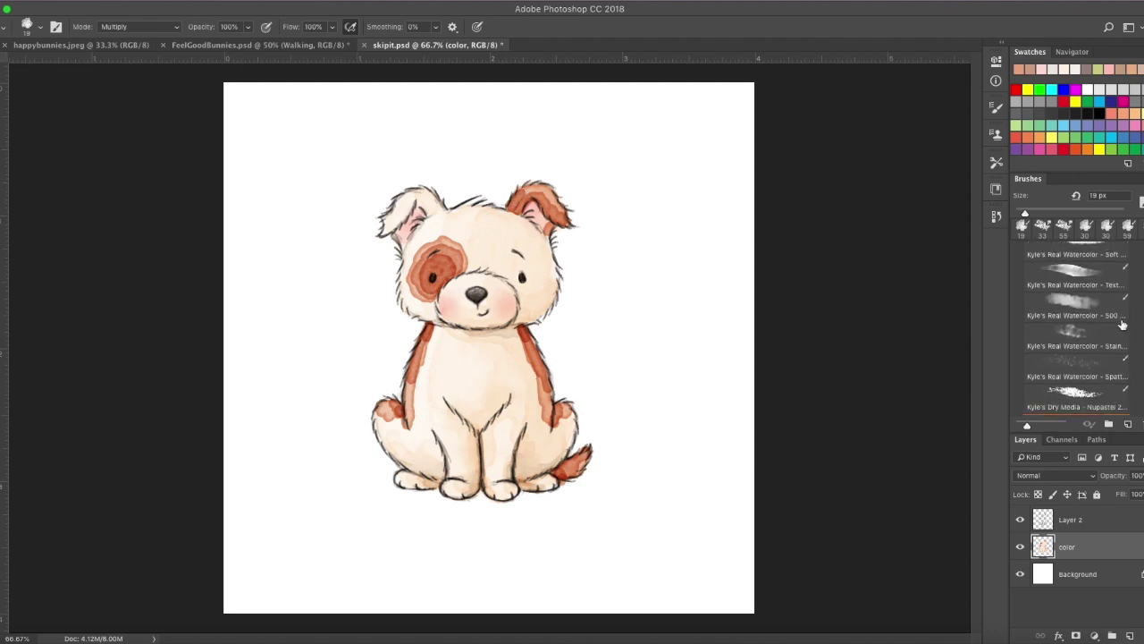
pyautogui.scroll(2, 1076, 331)
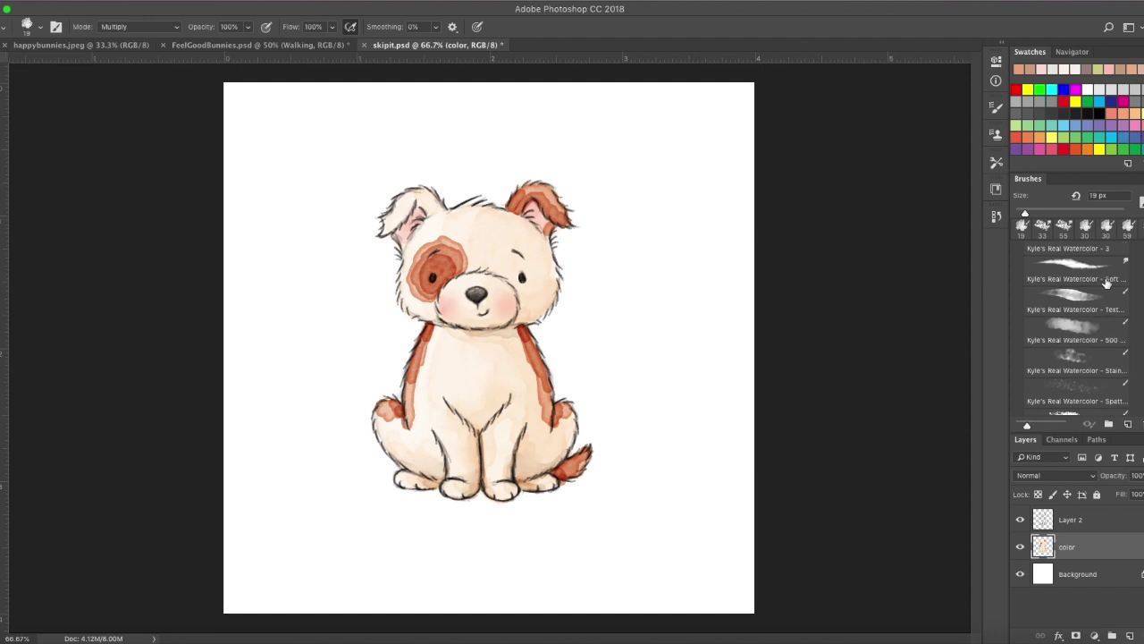
pyautogui.click(1073, 266)
pyautogui.click(40, 26)
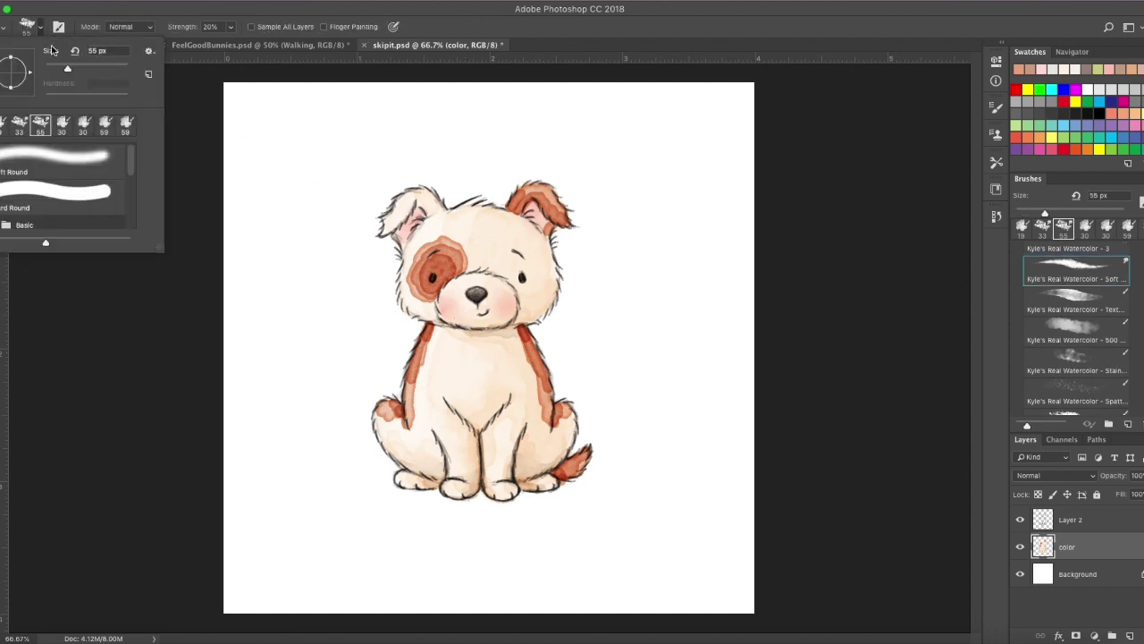
pyautogui.moveTo(60, 70); pyautogui.dragTo(56, 71)
pyautogui.click(392, 411)
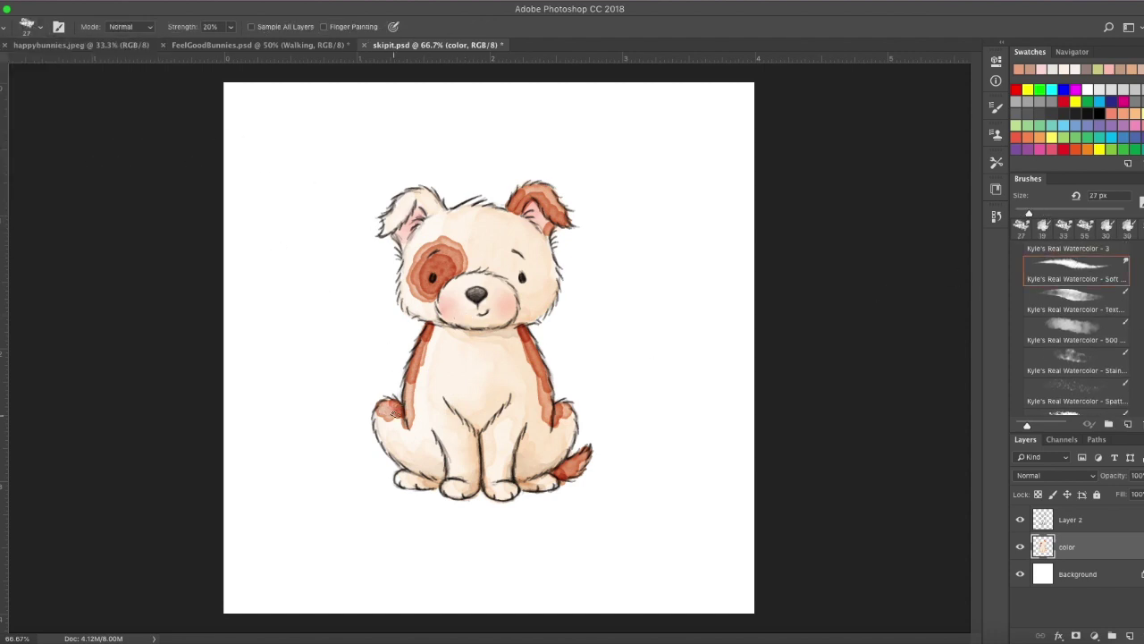